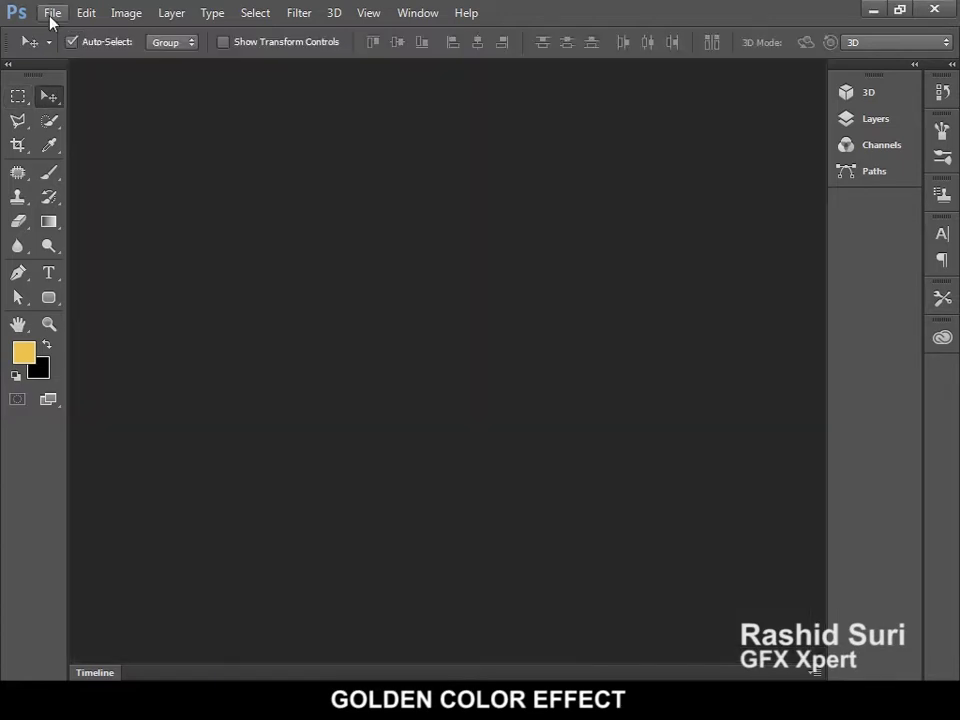
# - Create a new white RGB document measured in inches, 6.3 by 4.723 inches, with the resolution at 300 pixels/inch
pyautogui.click(50, 13)
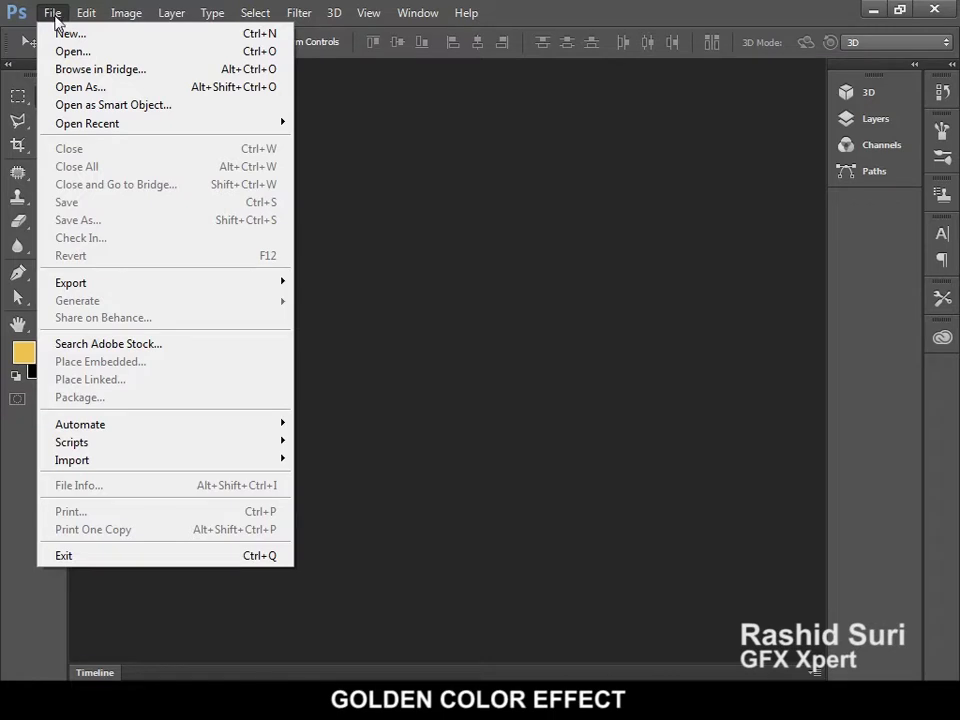
pyautogui.click(62, 34)
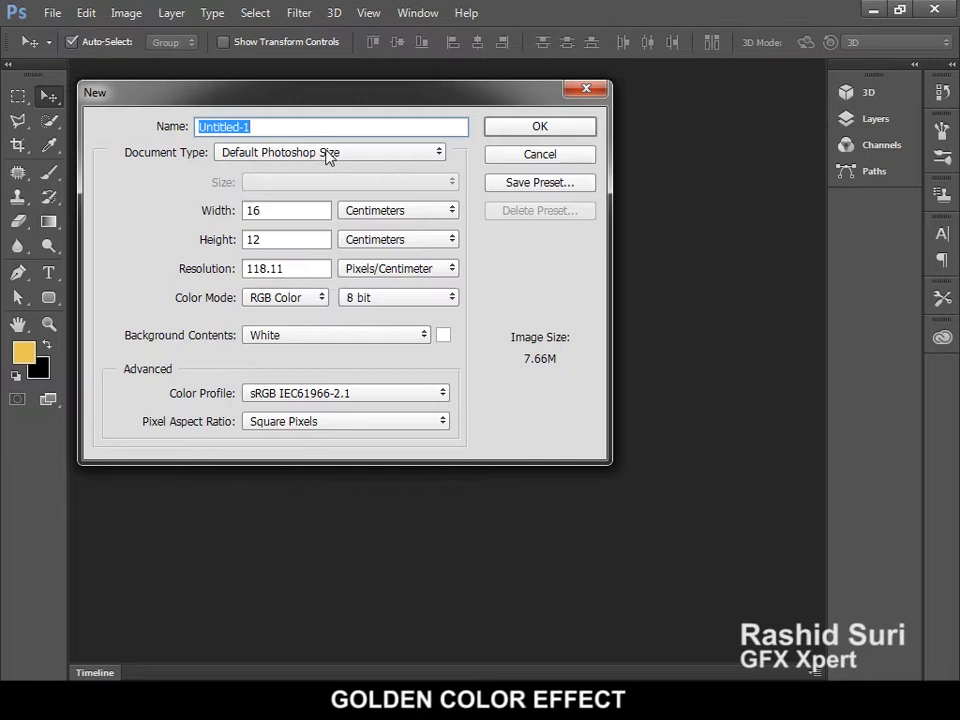
pyautogui.click(388, 215)
pyautogui.click(365, 241)
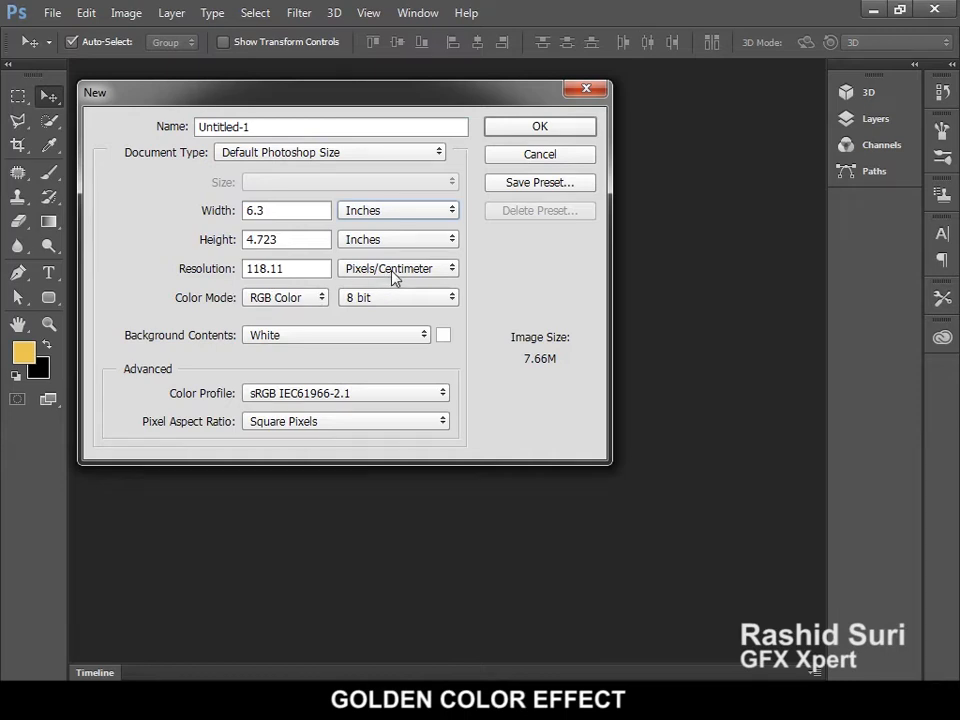
pyautogui.click(390, 272)
pyautogui.click(385, 286)
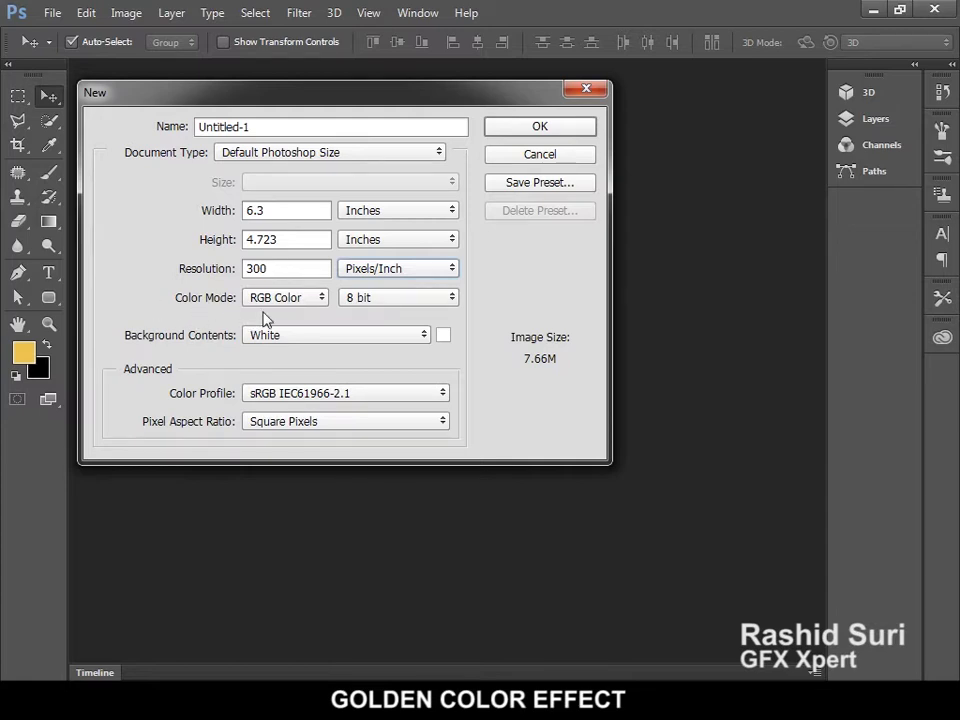
pyautogui.click(499, 133)
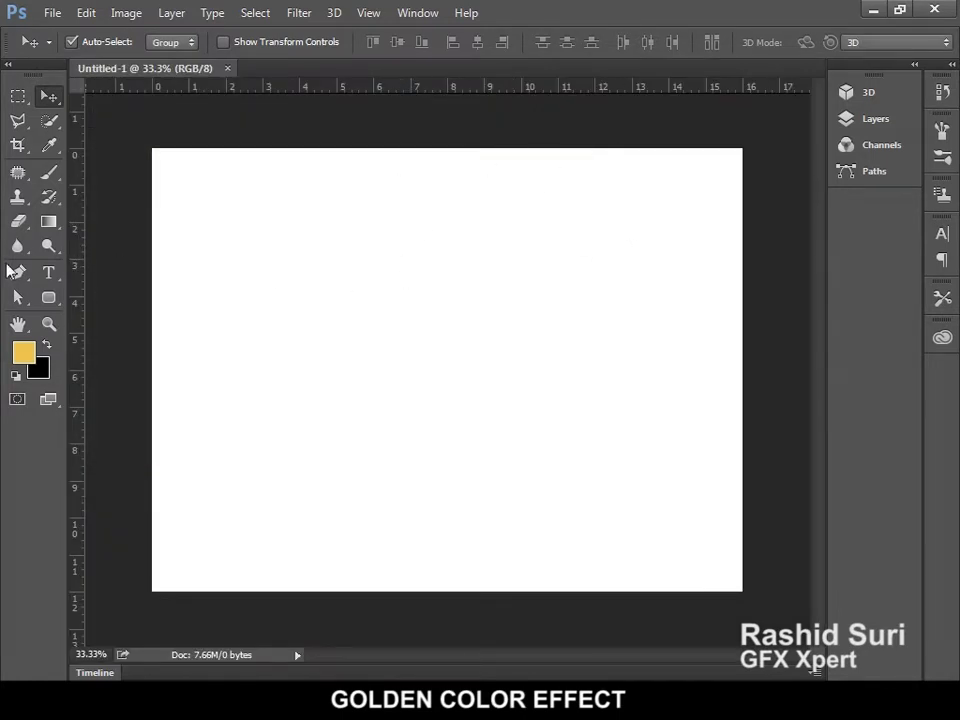
# - Add the black text GOLDEN in Impact Regular across the middle of the canvas and enlarge it to 125 pt
pyautogui.click(48, 273)
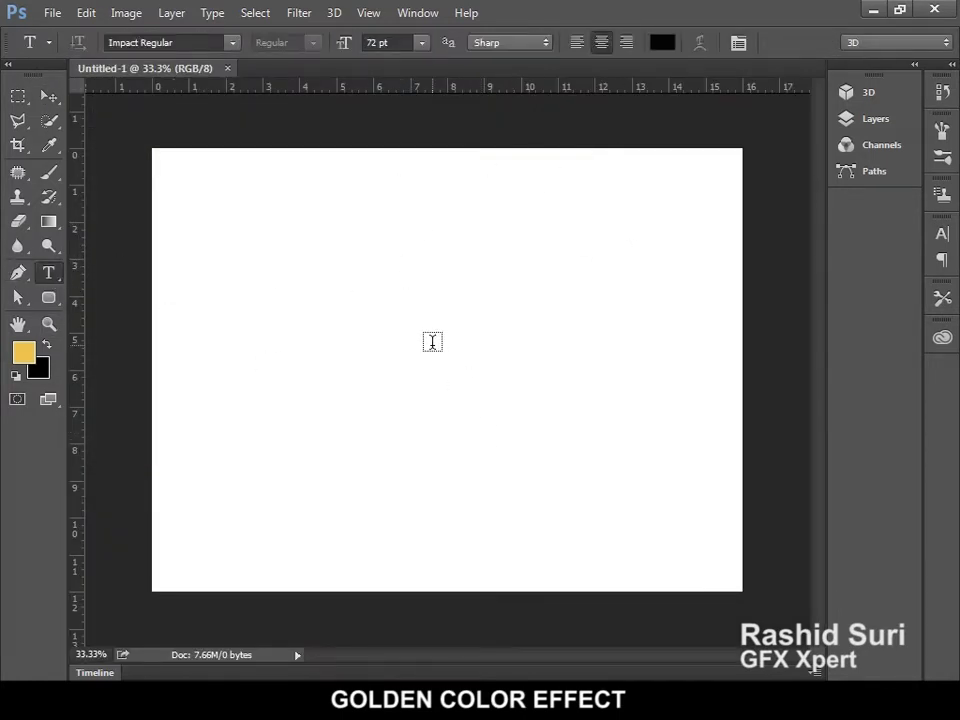
pyautogui.click(431, 342)
pyautogui.write('G')
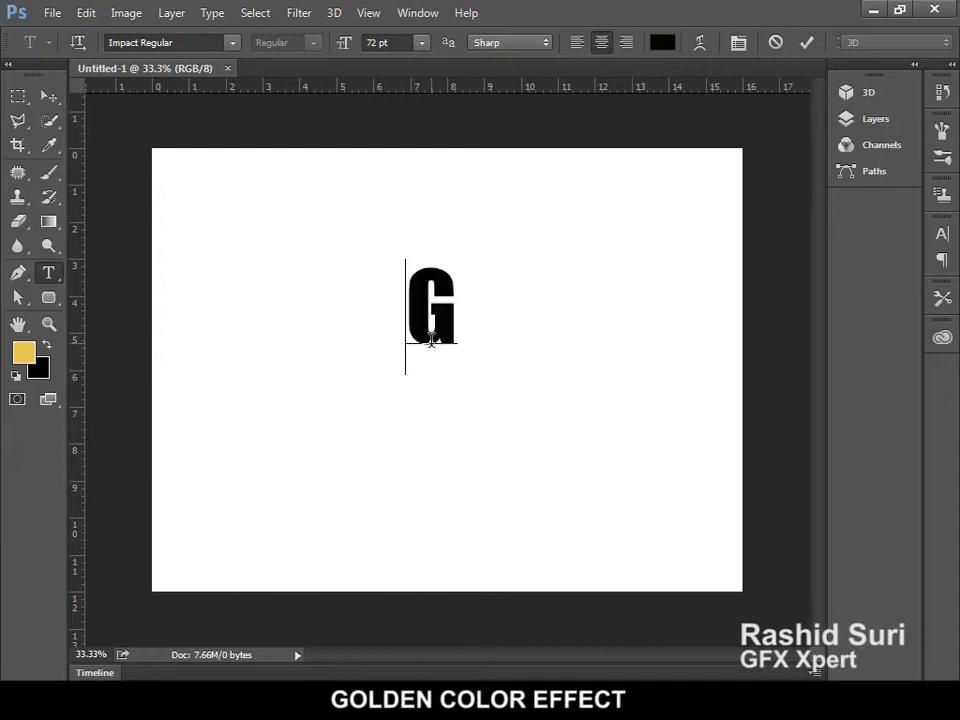
pyautogui.write('OLDEN')
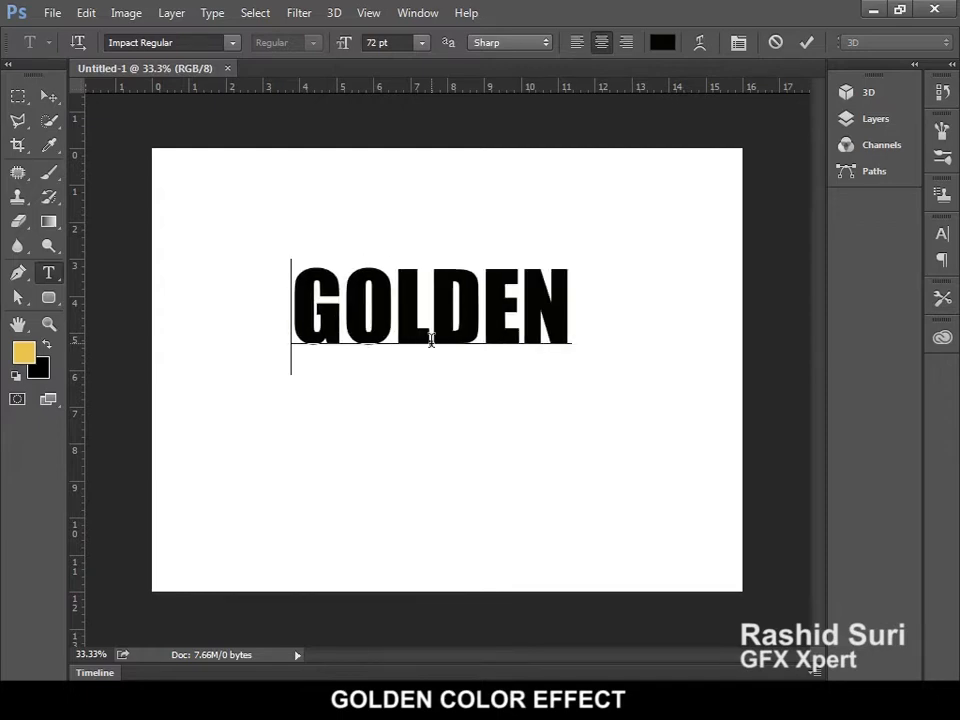
pyautogui.press('ctrl')
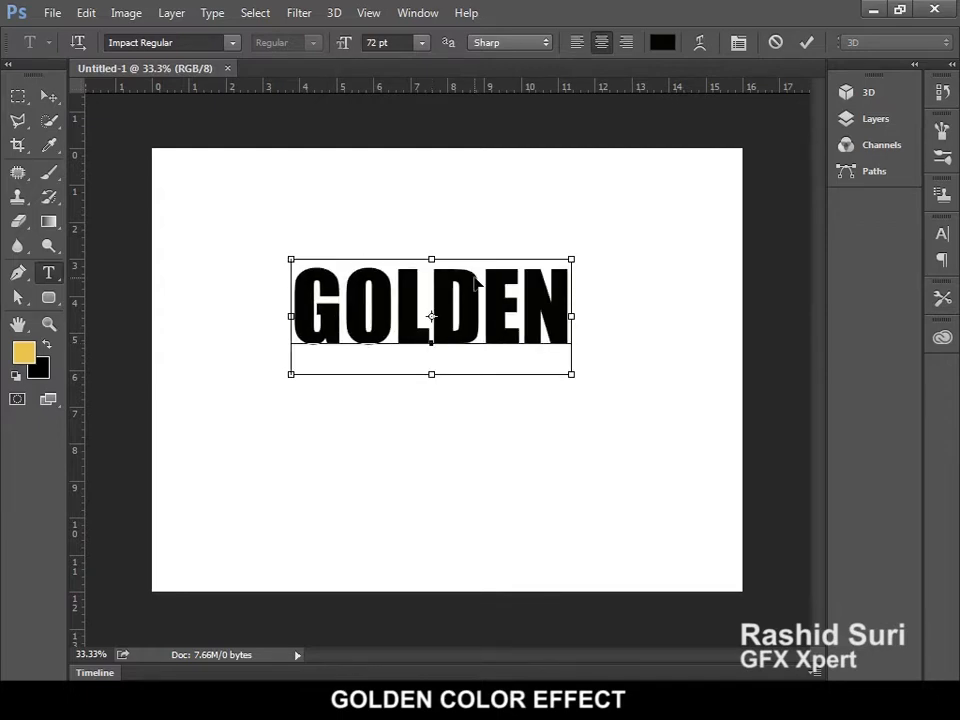
pyautogui.hotkey('ctrl', 'a')
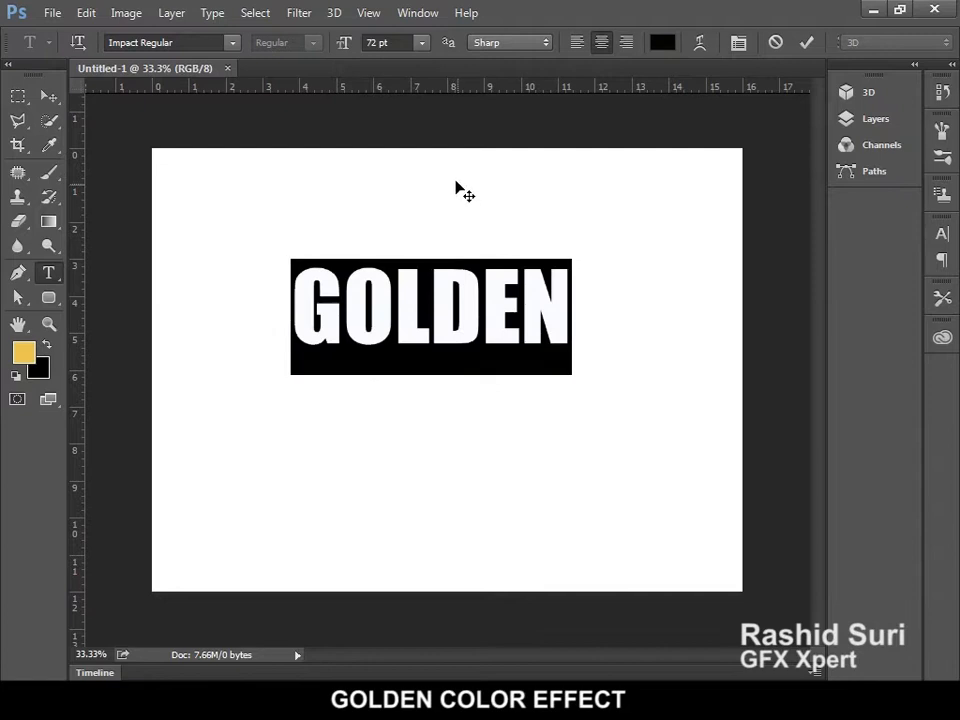
pyautogui.click(385, 42)
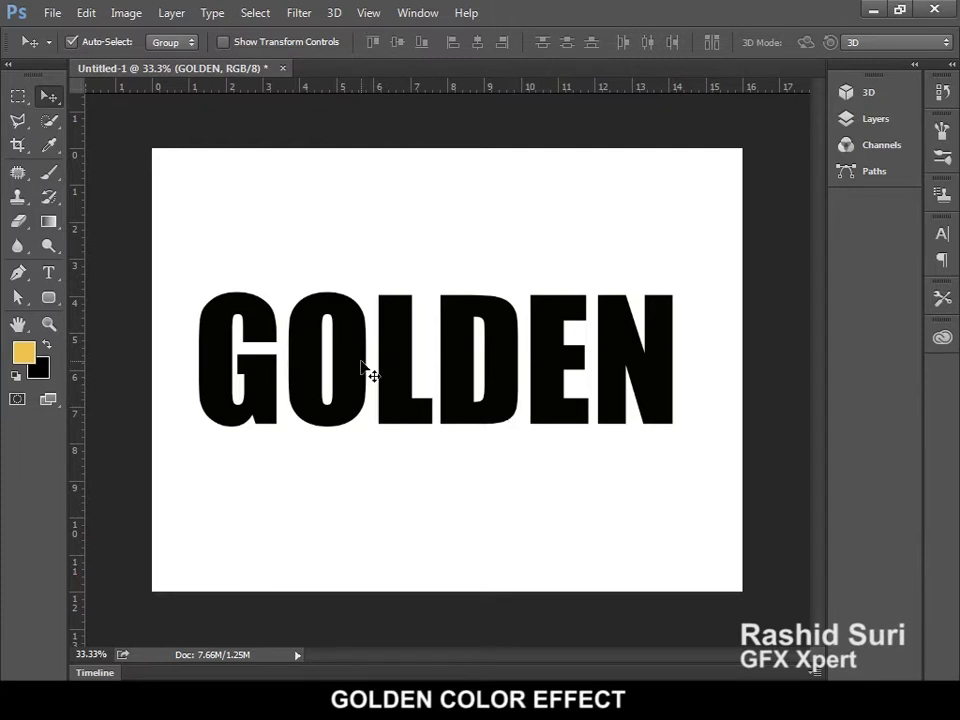
# - Rasterize the GOLDEN type layer
pyautogui.press('t')
pyautogui.click(875, 118)
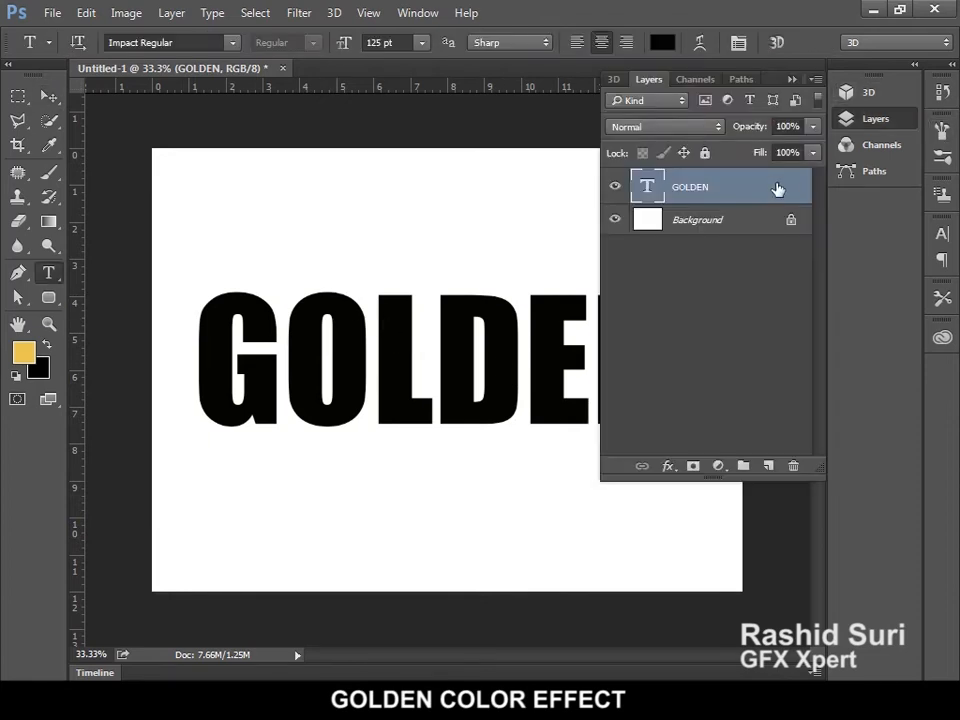
pyautogui.rightClick(777, 189)
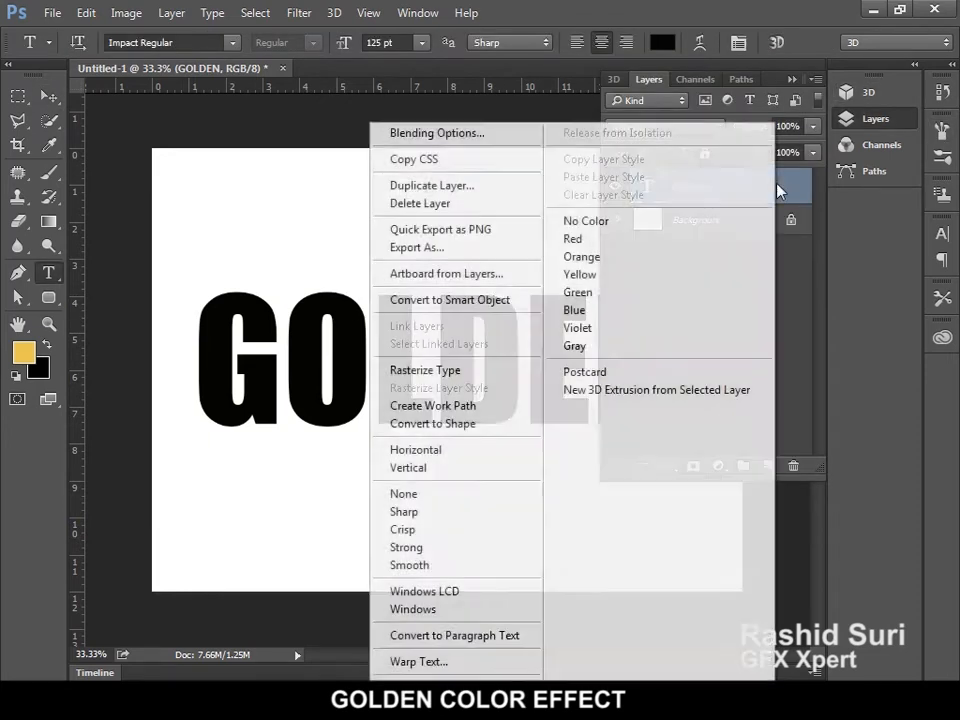
pyautogui.click(444, 377)
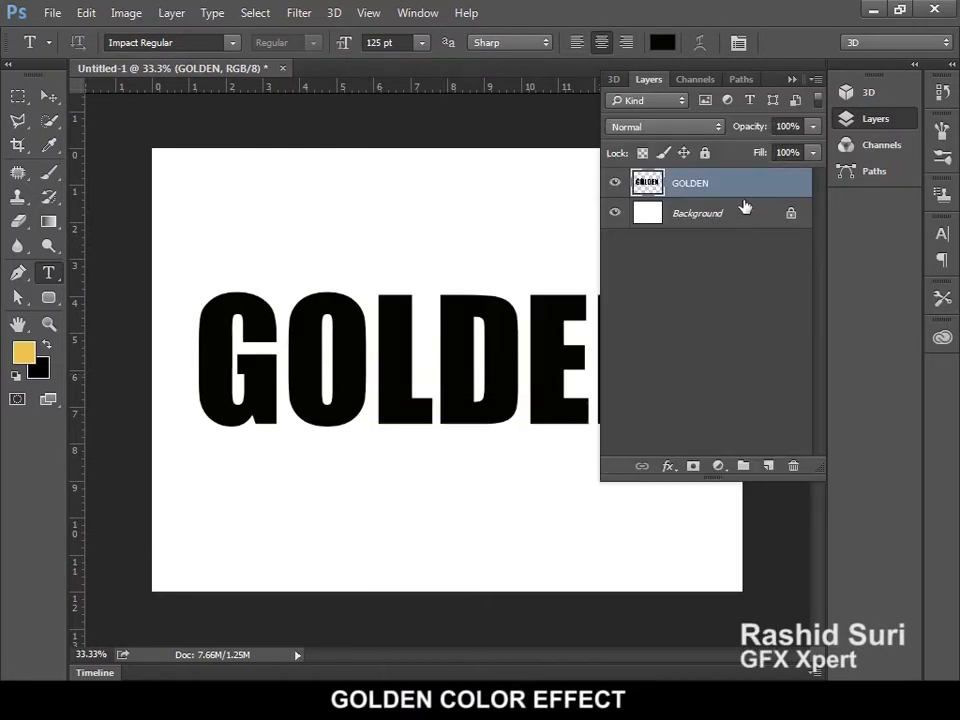
pyautogui.click(790, 80)
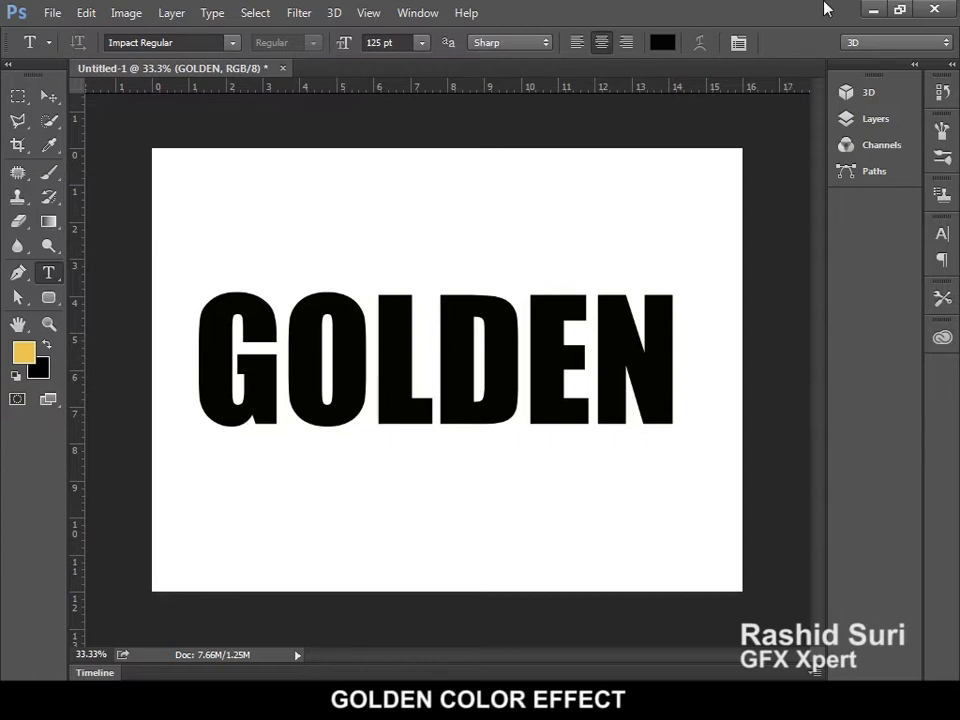
# - Load the GOLDEN layer's letter shapes as a selection
pyautogui.click(871, 119)
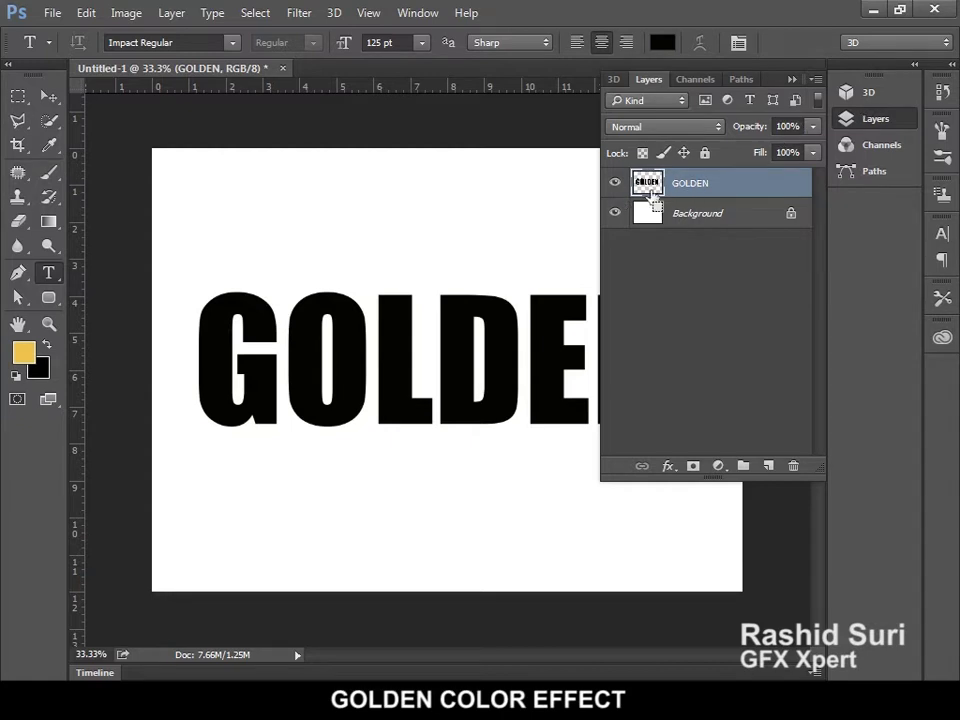
pyautogui.keyDown('ctrl'); pyautogui.click(648, 190); pyautogui.keyUp('ctrl')
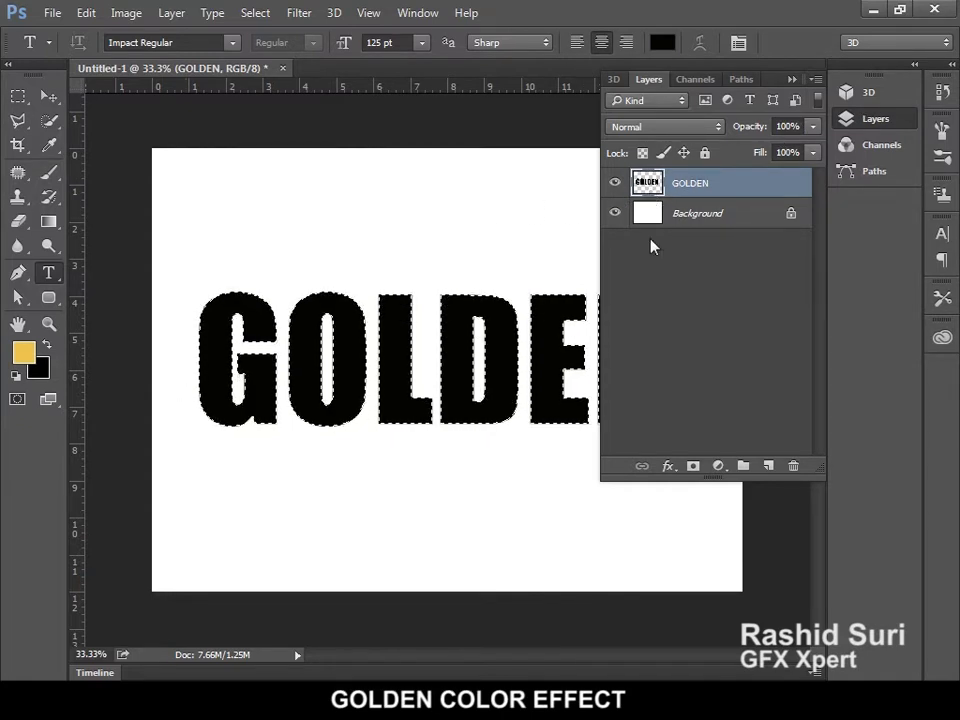
pyautogui.click(792, 78)
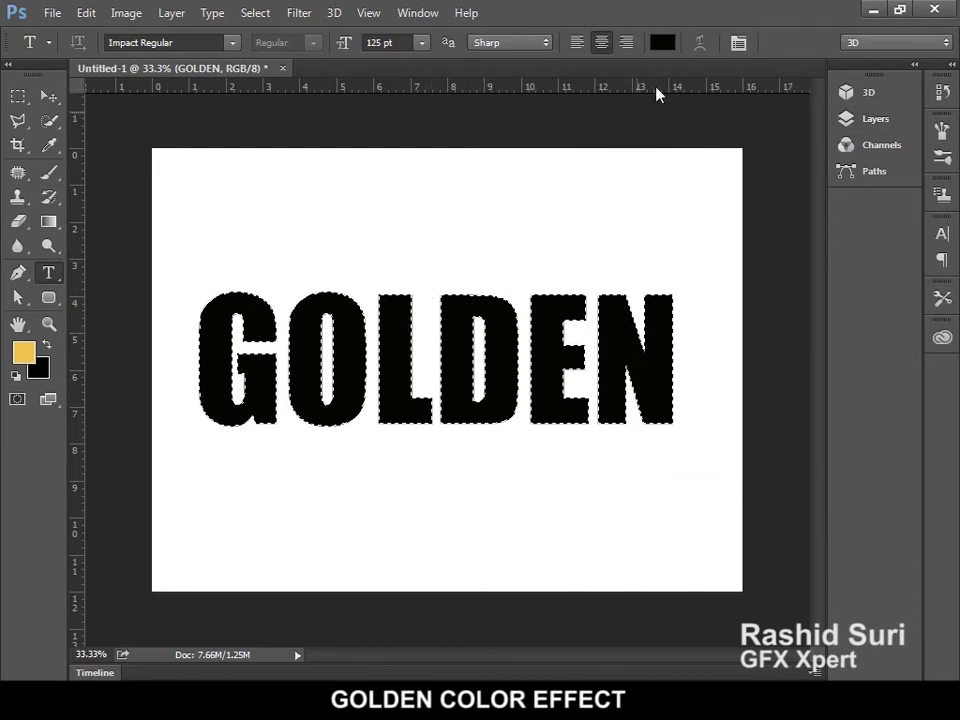
# - Set the foreground color to gold eacb5f, fill the selected letters with it and clear the selection
pyautogui.click(23, 351)
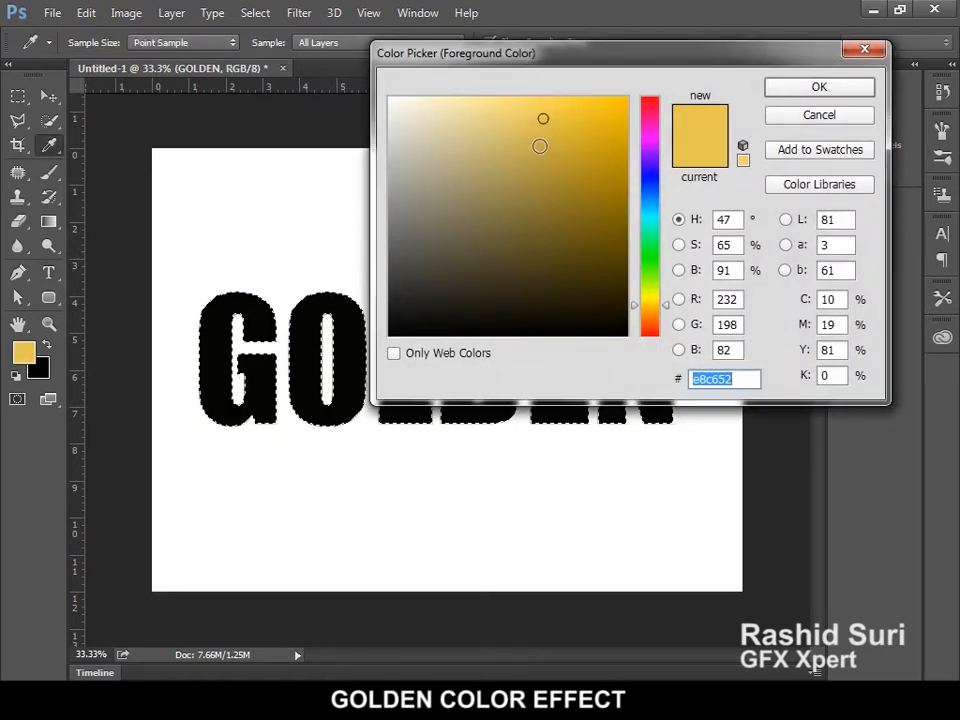
pyautogui.moveTo(540, 120); pyautogui.dragTo(542, 122)
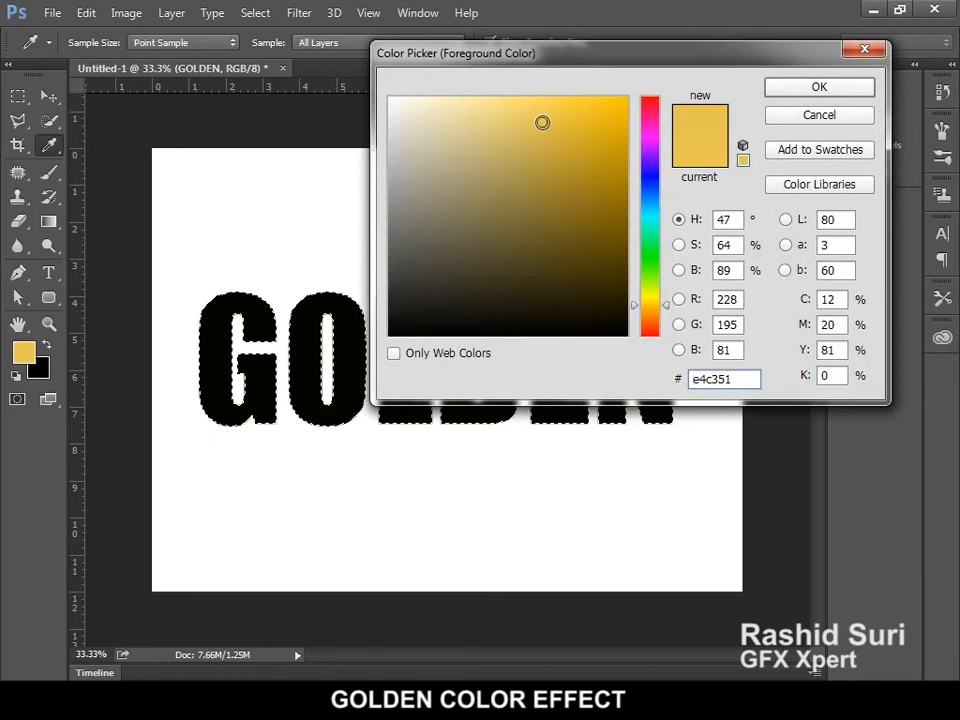
pyautogui.click(546, 121)
pyautogui.moveTo(546, 121)
pyautogui.mouseDown()
pyautogui.moveTo(519, 120)
pyautogui.moveTo(538, 105)
pyautogui.moveTo(530, 117)
pyautogui.mouseUp()
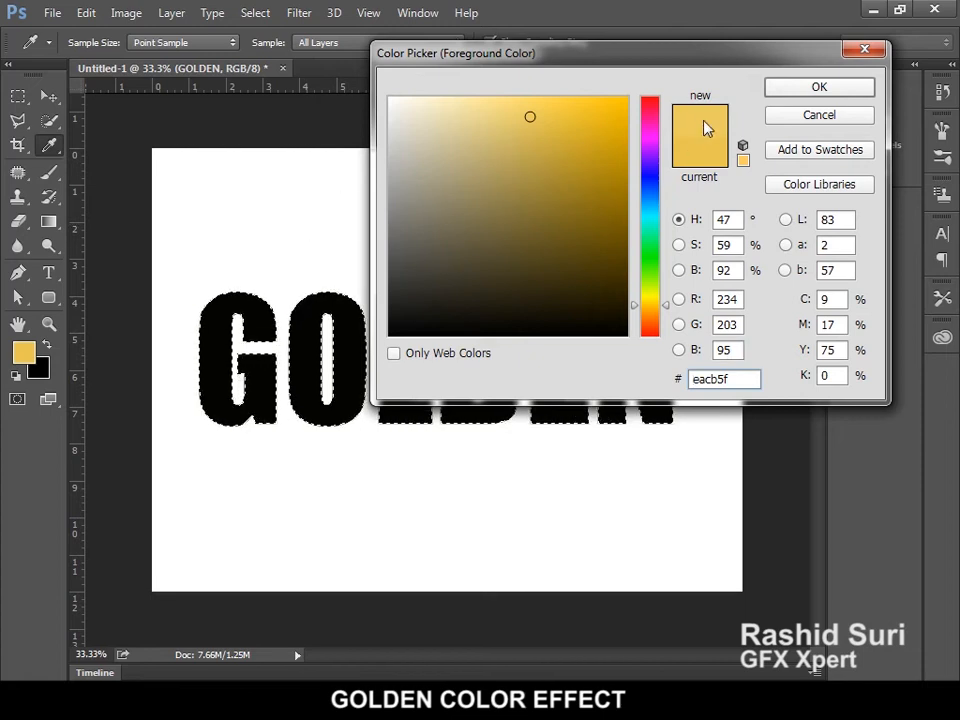
pyautogui.click(806, 90)
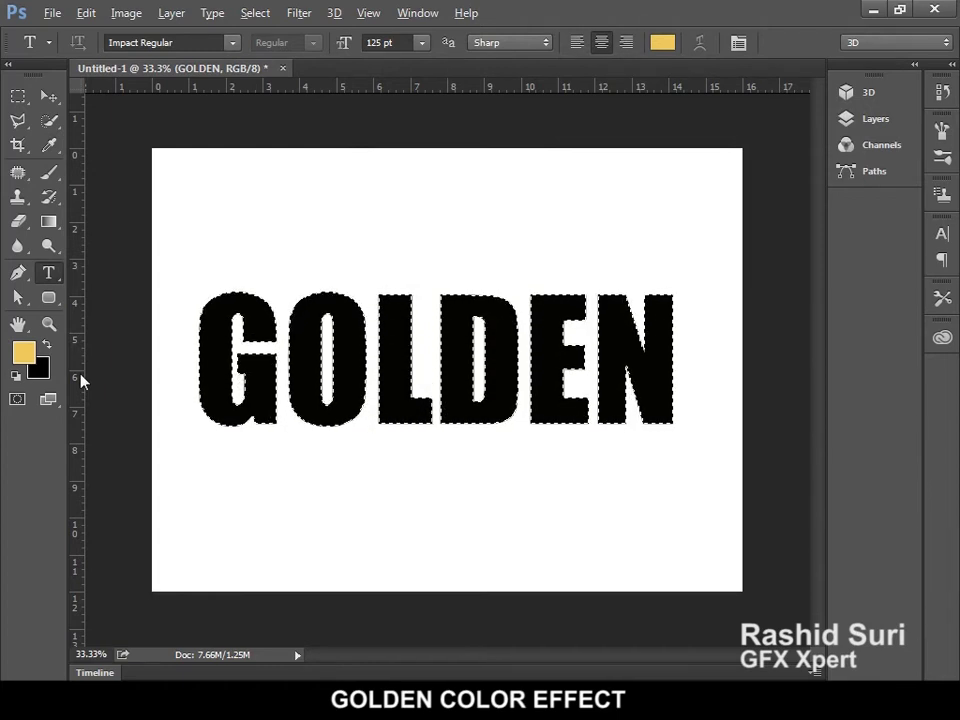
pyautogui.hotkey('alt', 'BackSpace')
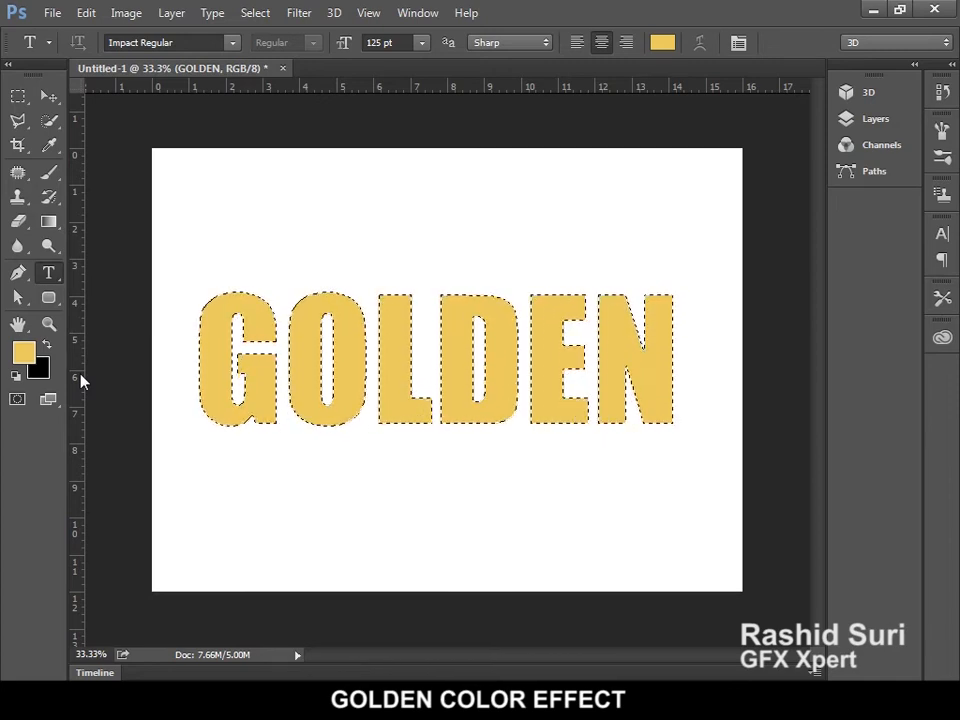
pyautogui.hotkey('ctrl', 'd')
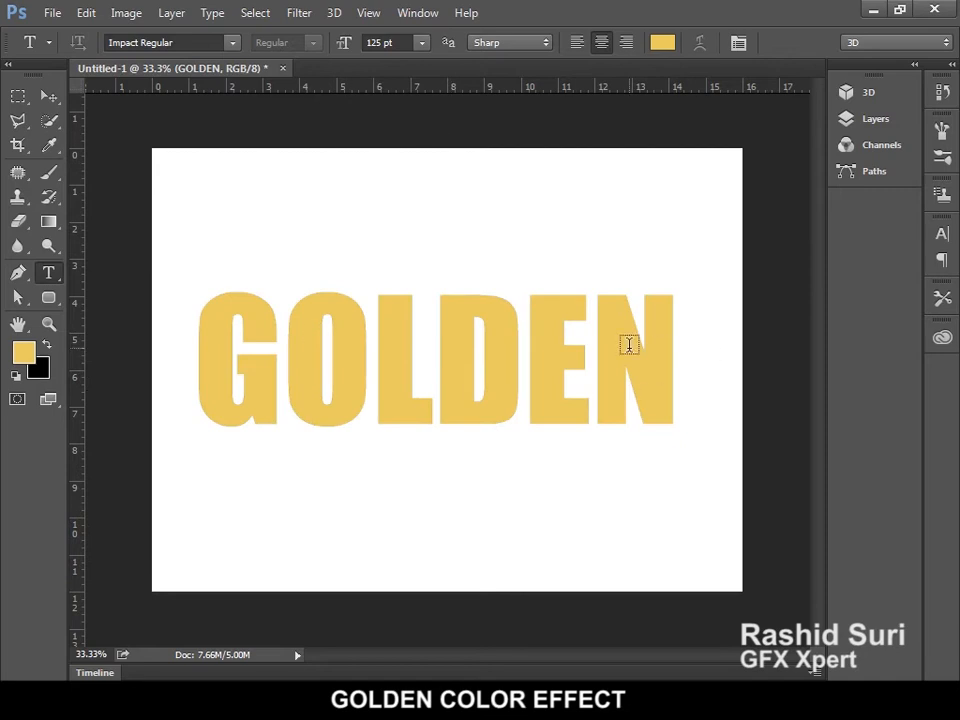
# - Add a Bevel & Emboss effect to the GOLDEN layer, keeping its settings dialog clear of the lettering
pyautogui.click(848, 120)
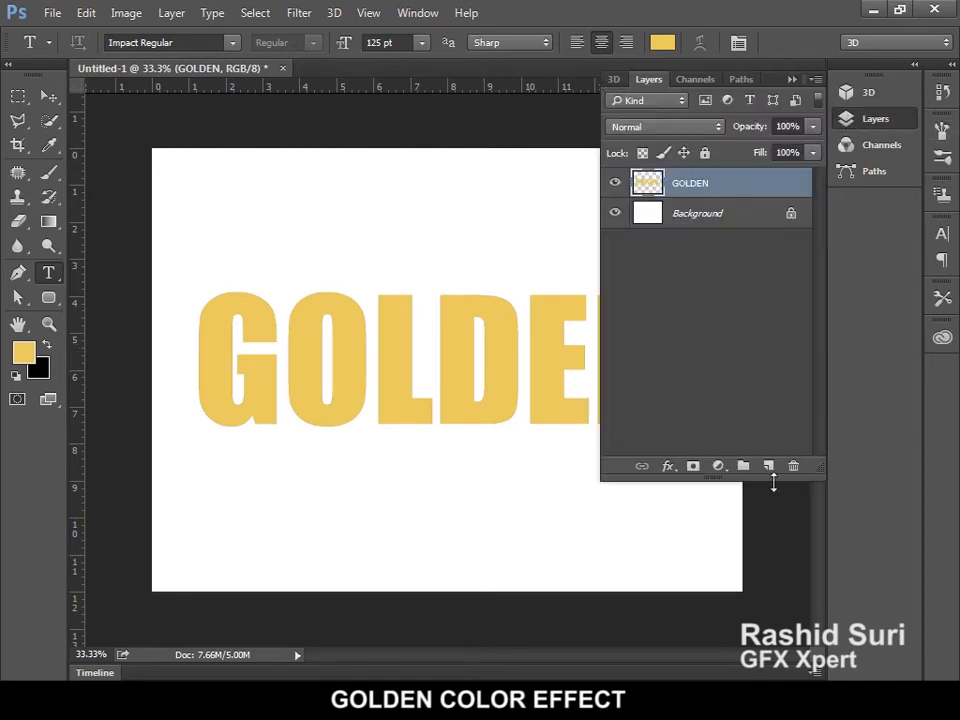
pyautogui.click(674, 467)
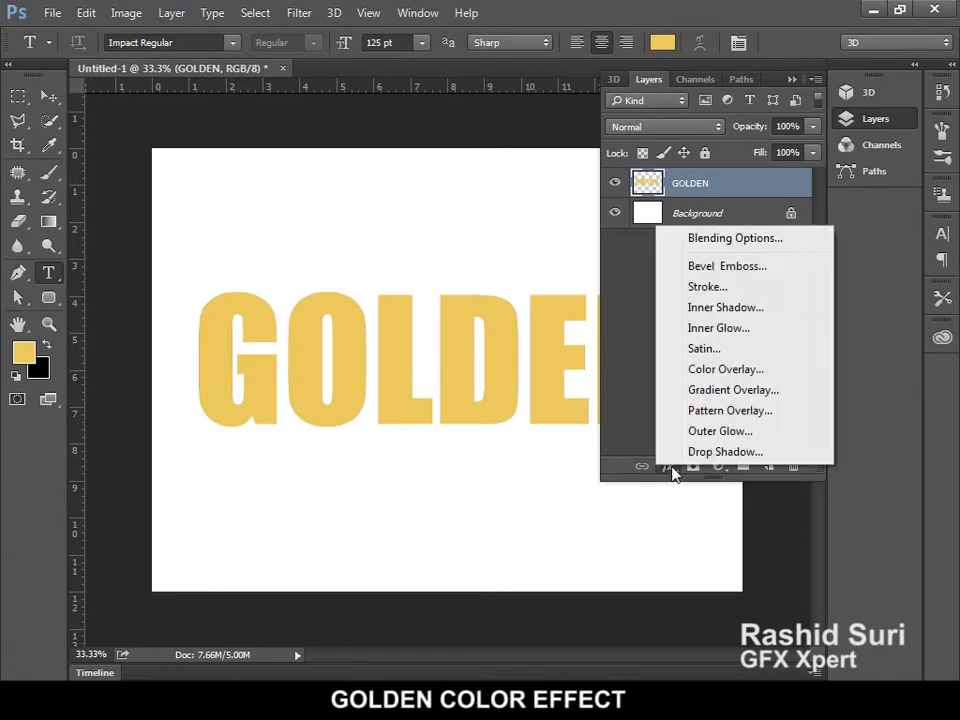
pyautogui.click(739, 273)
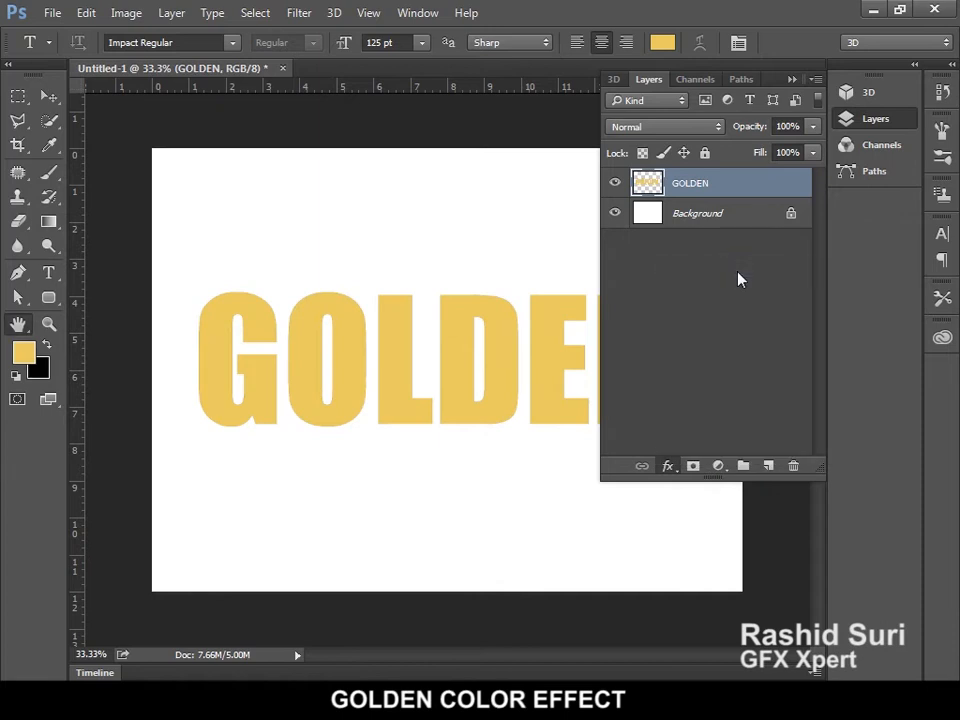
pyautogui.moveTo(492, 152); pyautogui.dragTo(643, 158)
pyautogui.moveTo(548, 148); pyautogui.dragTo(480, 373)
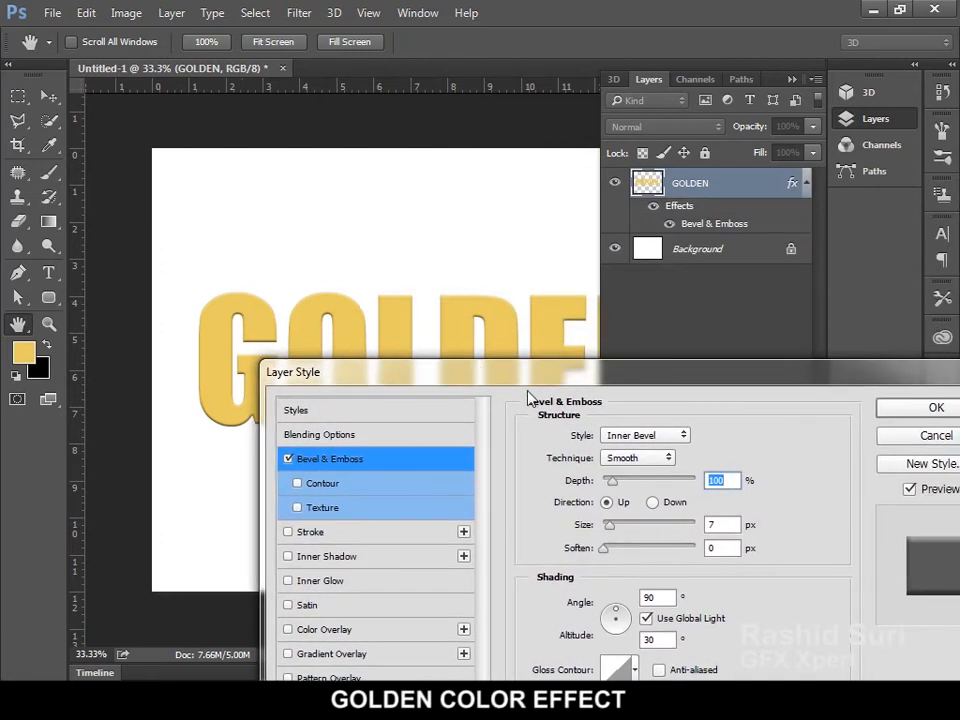
# - Set the bevel's depth to 990% and size to 76 px, with the direction Up
pyautogui.moveTo(612, 482); pyautogui.dragTo(666, 482)
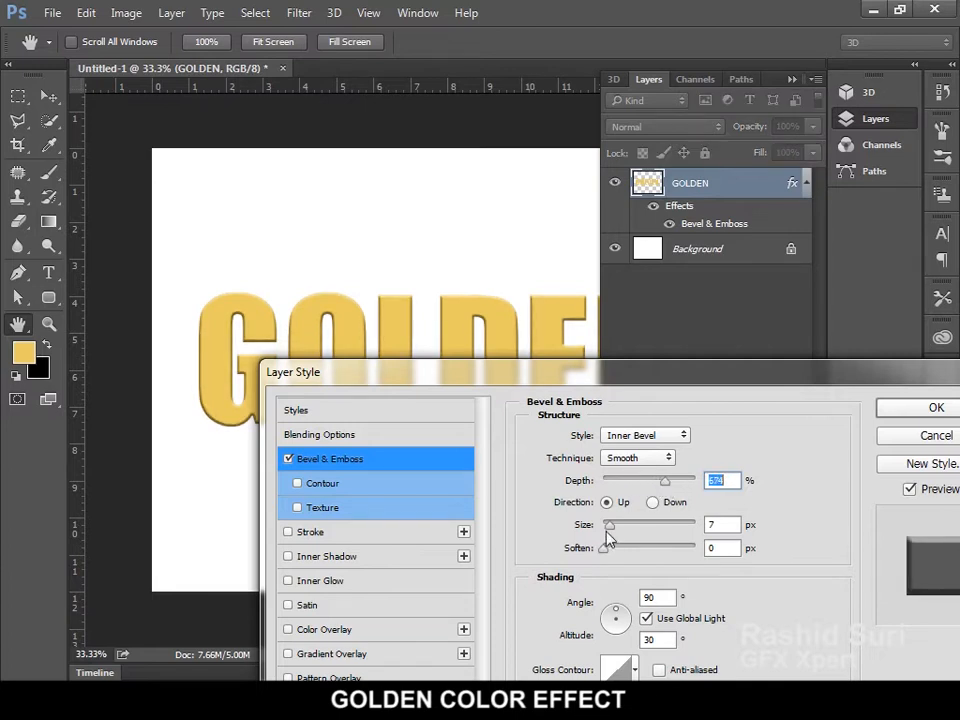
pyautogui.moveTo(609, 525); pyautogui.dragTo(623, 533)
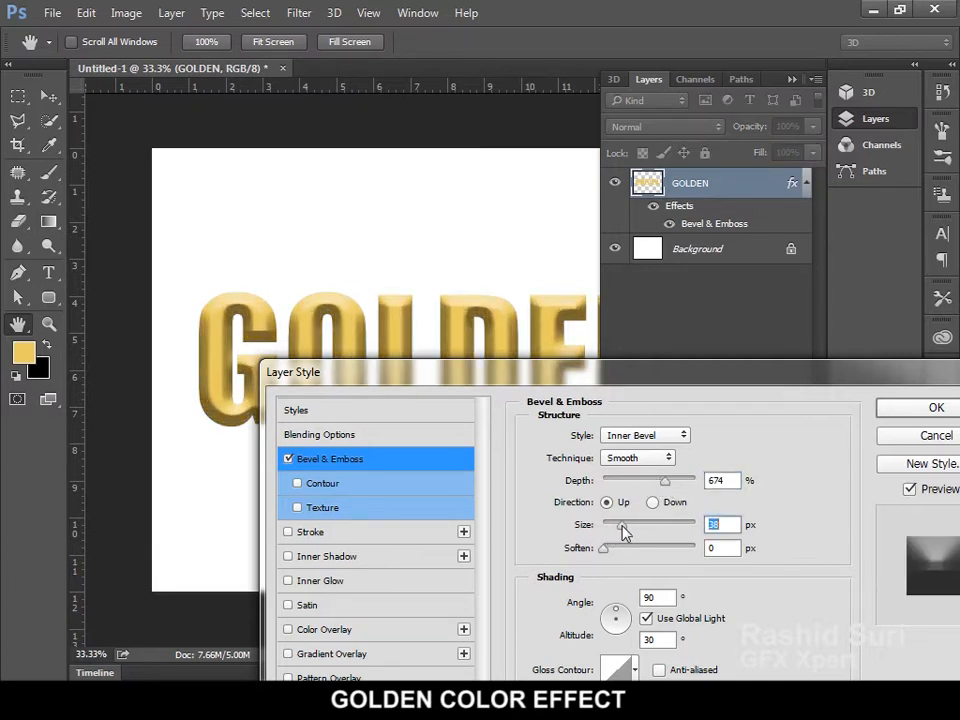
pyautogui.moveTo(665, 482); pyautogui.dragTo(696, 483)
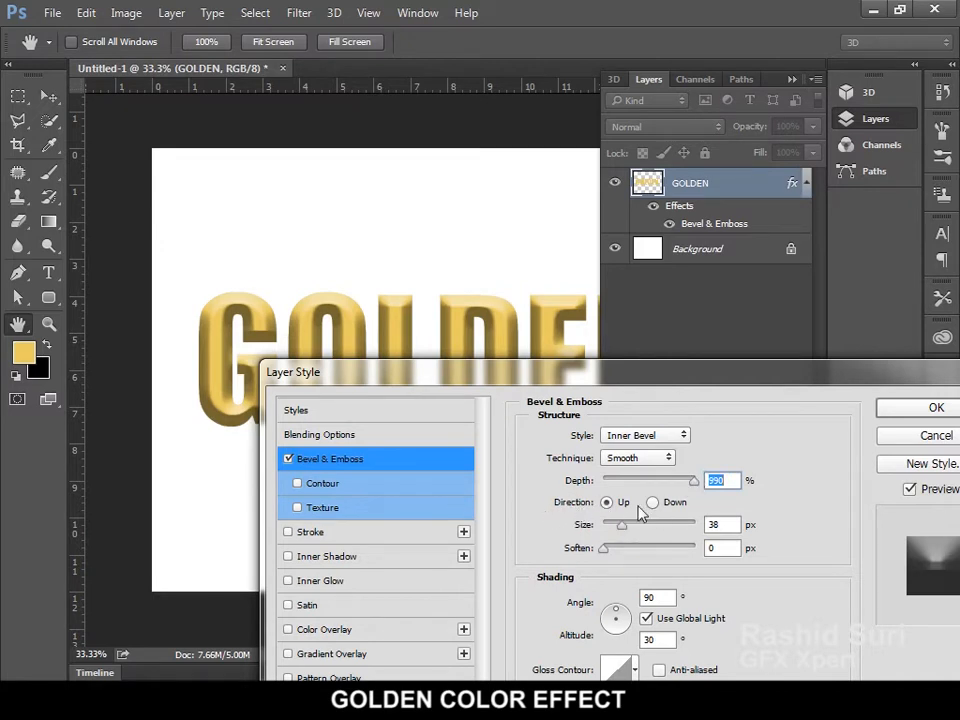
pyautogui.click(652, 502)
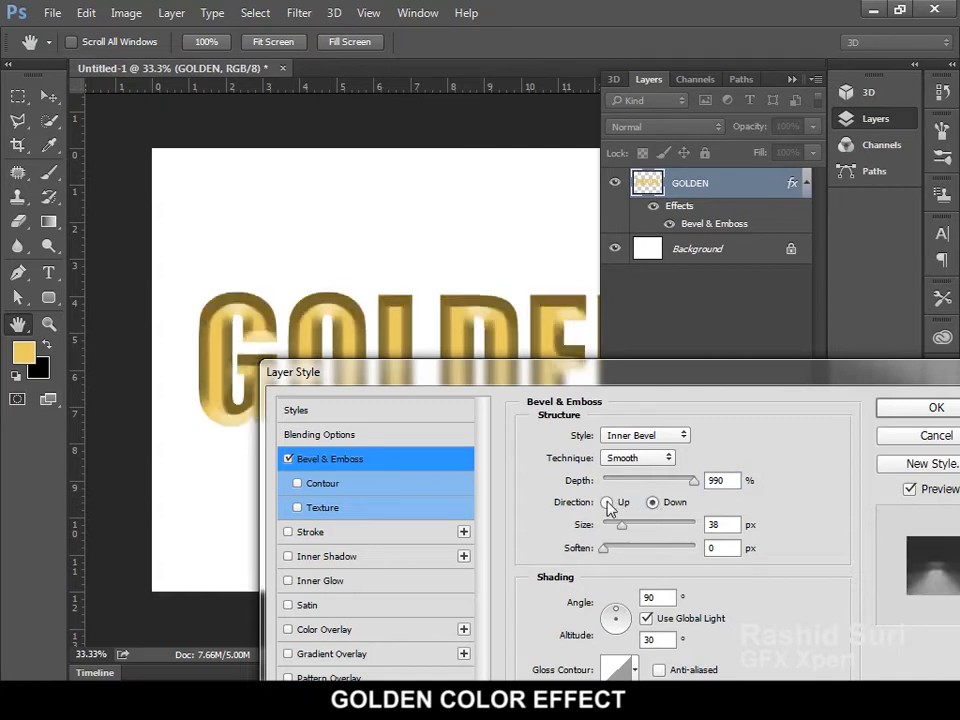
pyautogui.click(607, 502)
pyautogui.moveTo(624, 532); pyautogui.dragTo(637, 532)
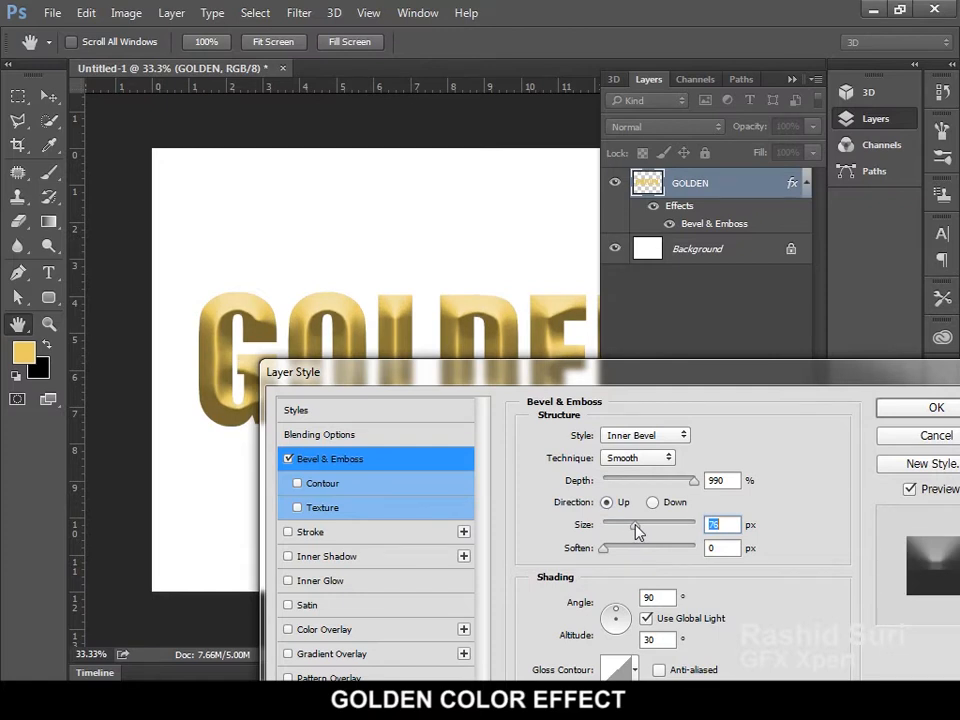
# - Give the GOLDEN layer's bevel a single-peak gloss contour, keeping the settings dialog clear of the lettering
pyautogui.moveTo(620, 383); pyautogui.dragTo(704, 213)
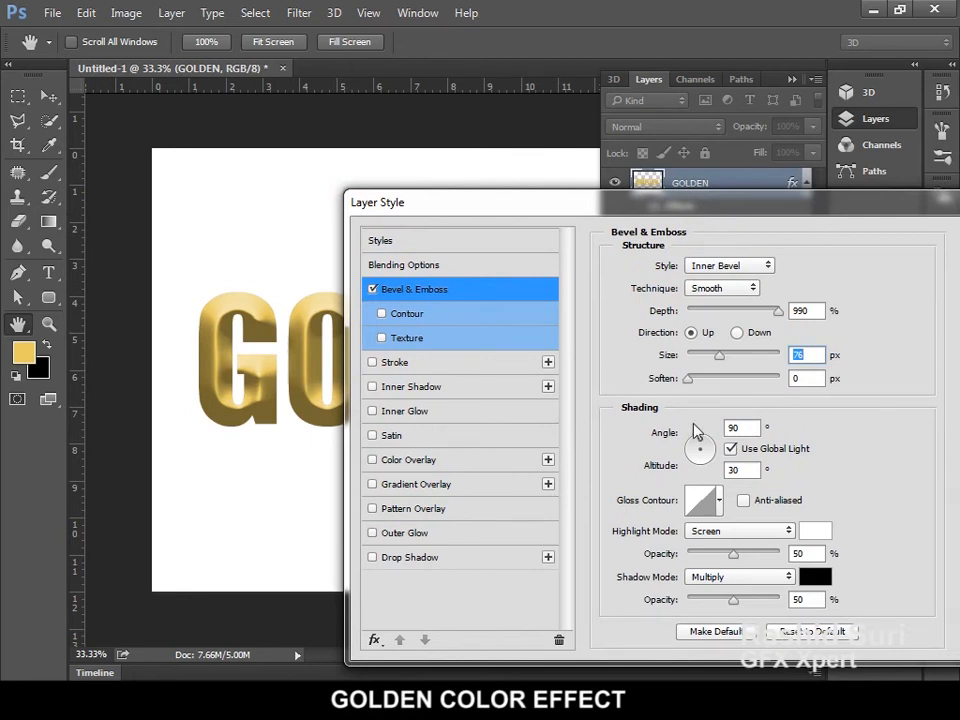
pyautogui.doubleClick(749, 427)
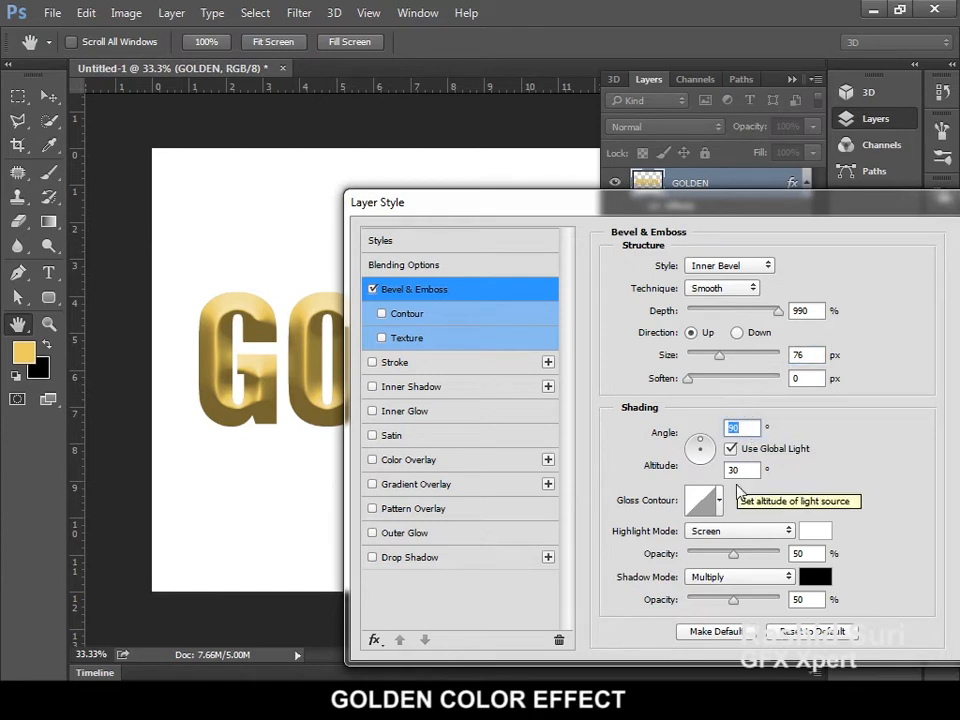
pyautogui.click(745, 472)
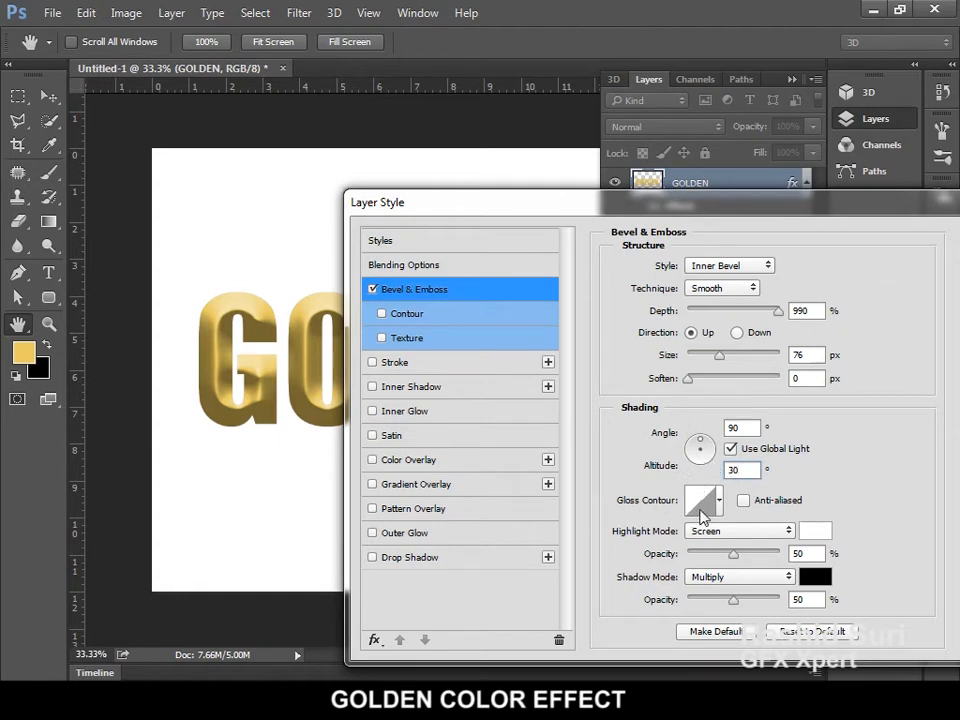
pyautogui.click(719, 502)
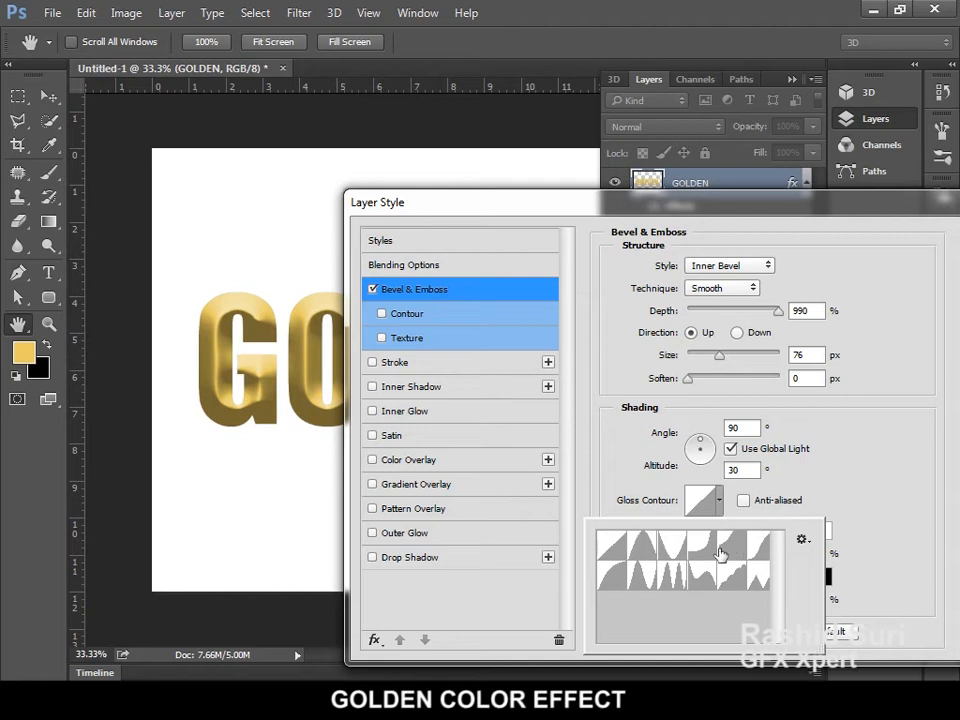
pyautogui.click(643, 585)
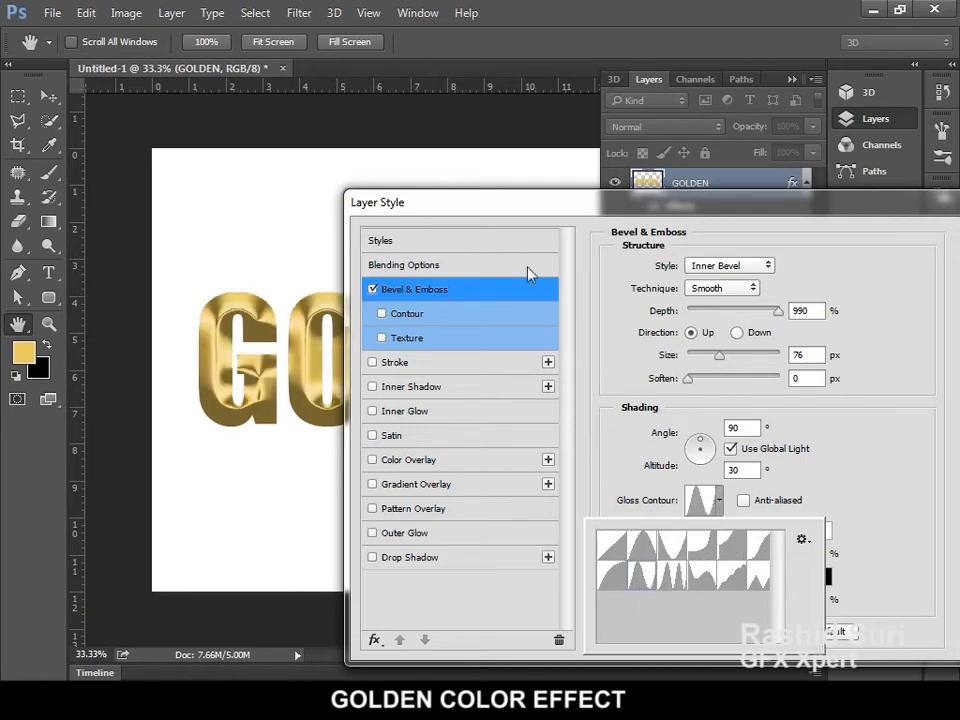
pyautogui.click(606, 214)
pyautogui.moveTo(603, 215); pyautogui.dragTo(694, 144)
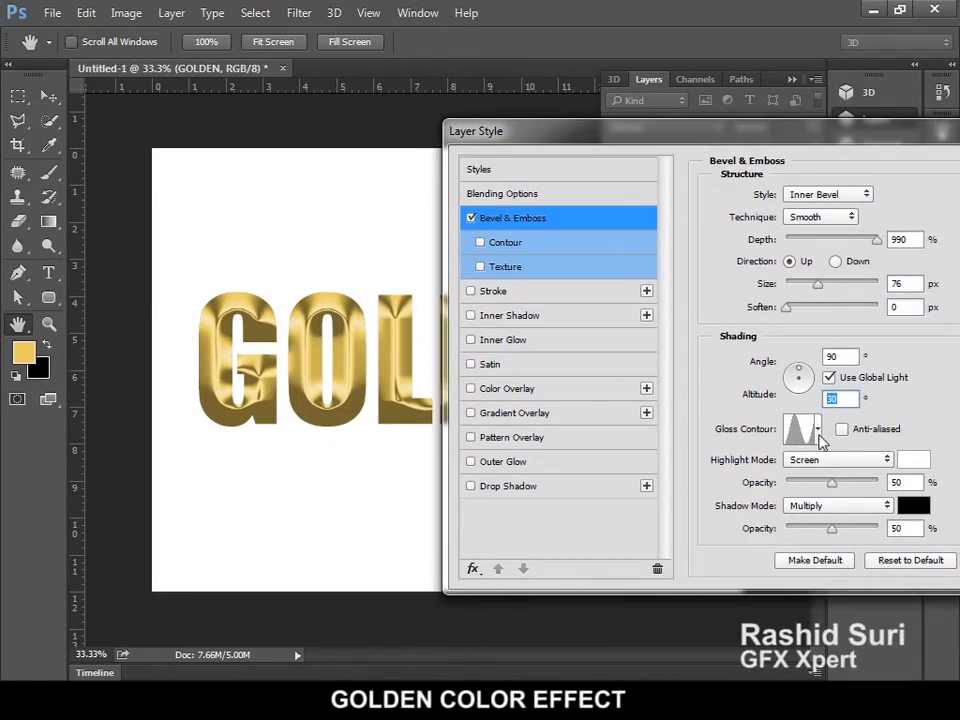
# - Try the Ring - Double gloss contour on the bevel and return to the single-peak contour
pyautogui.click(817, 430)
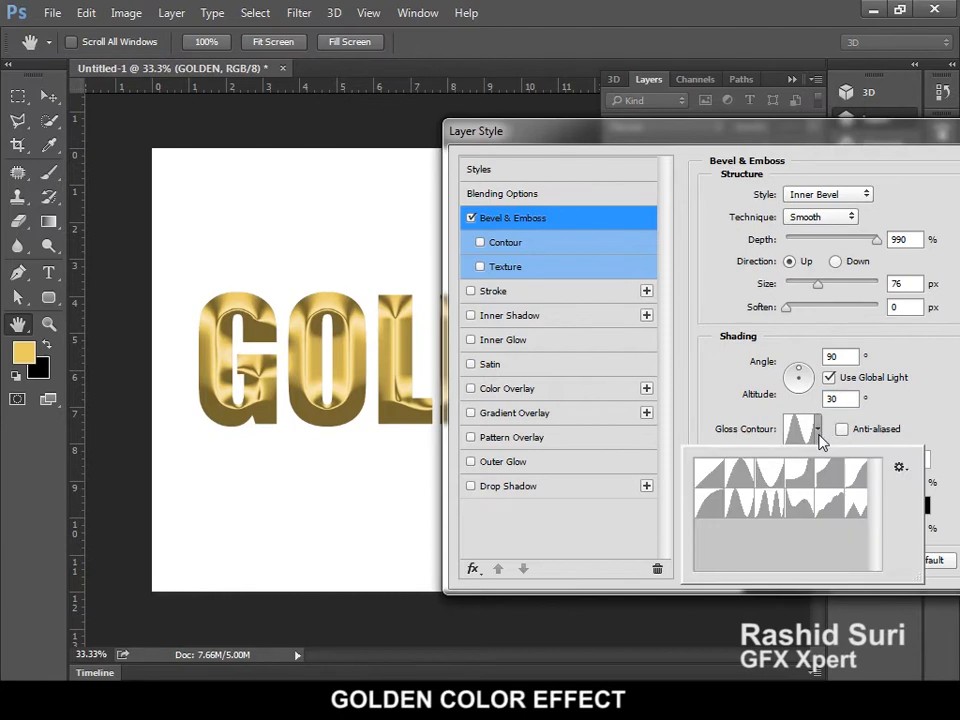
pyautogui.click(770, 510)
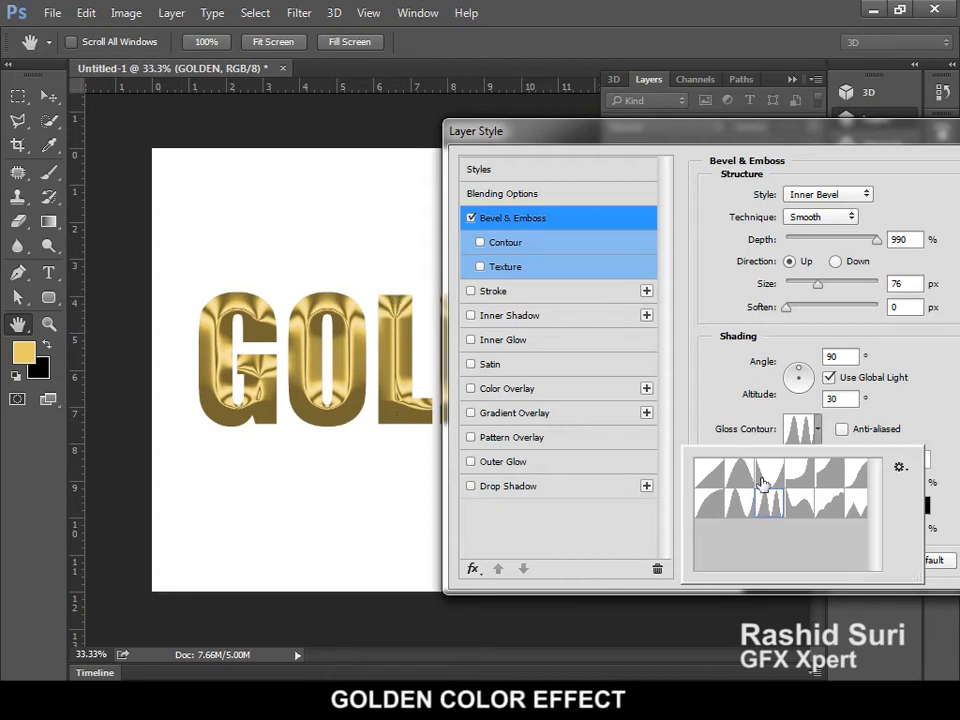
pyautogui.doubleClick(745, 505)
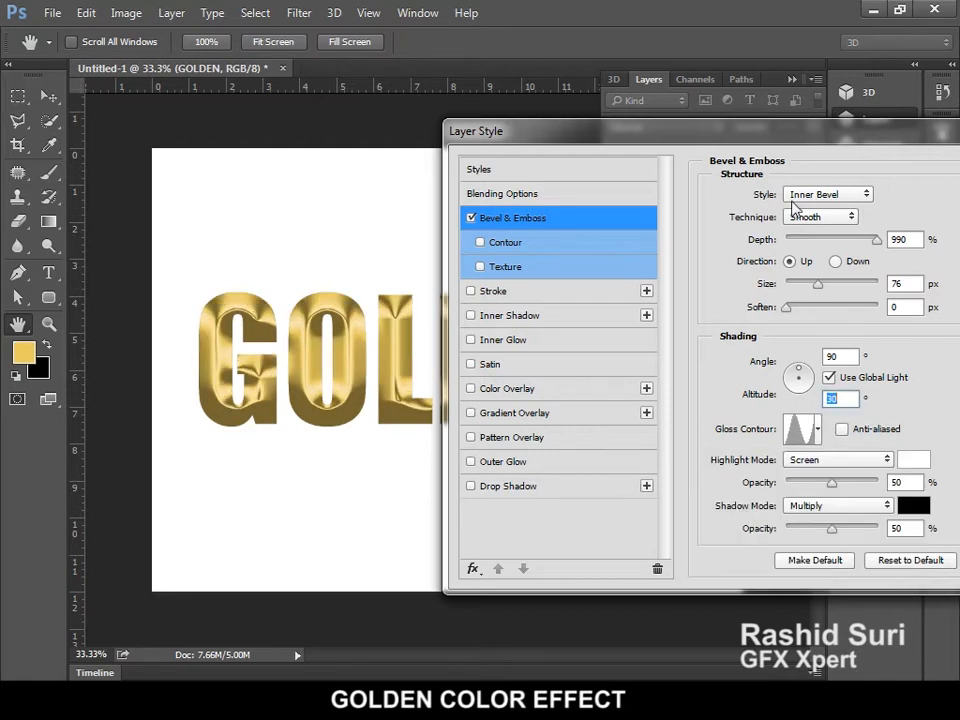
# - Set the GOLDEN layer's bevel size to 68 px and its shadow opacity to 51%
pyautogui.moveTo(819, 287); pyautogui.dragTo(815, 288)
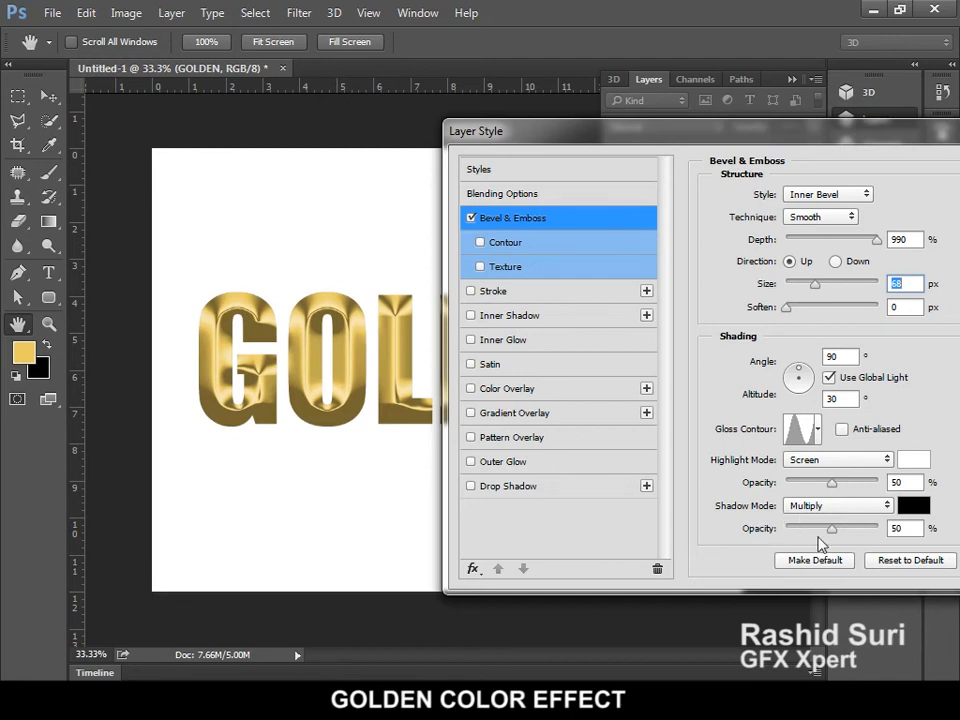
pyautogui.moveTo(835, 537)
pyautogui.mouseDown()
pyautogui.moveTo(884, 534)
pyautogui.moveTo(837, 536)
pyautogui.mouseUp()
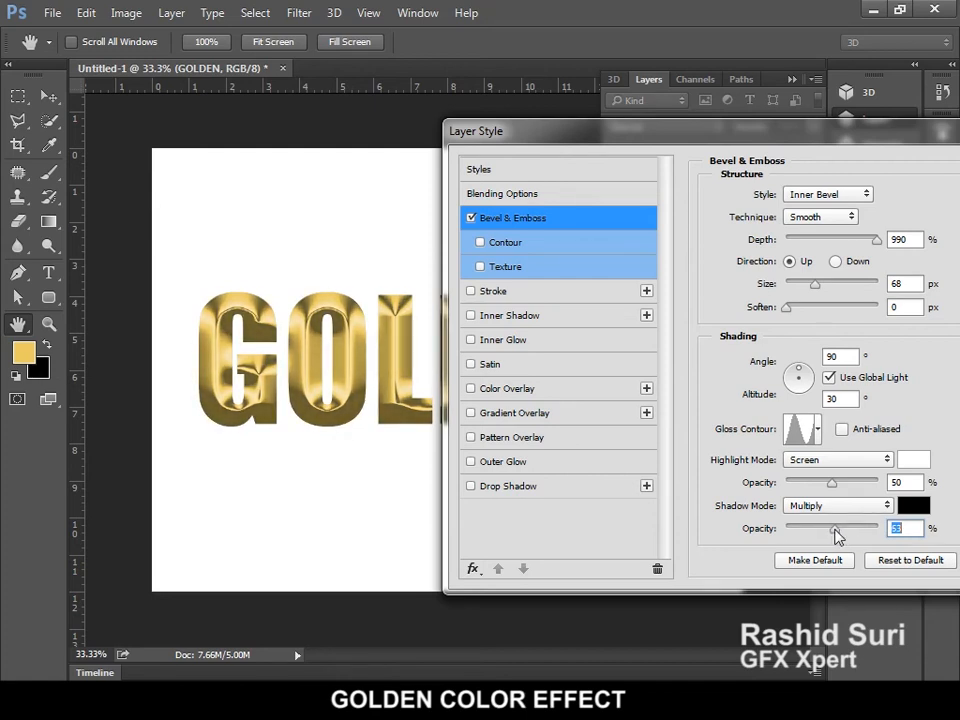
pyautogui.moveTo(837, 536); pyautogui.dragTo(835, 536)
# - Choose the Ring - Double gloss contour for the bevel and apply the layer style
pyautogui.click(817, 429)
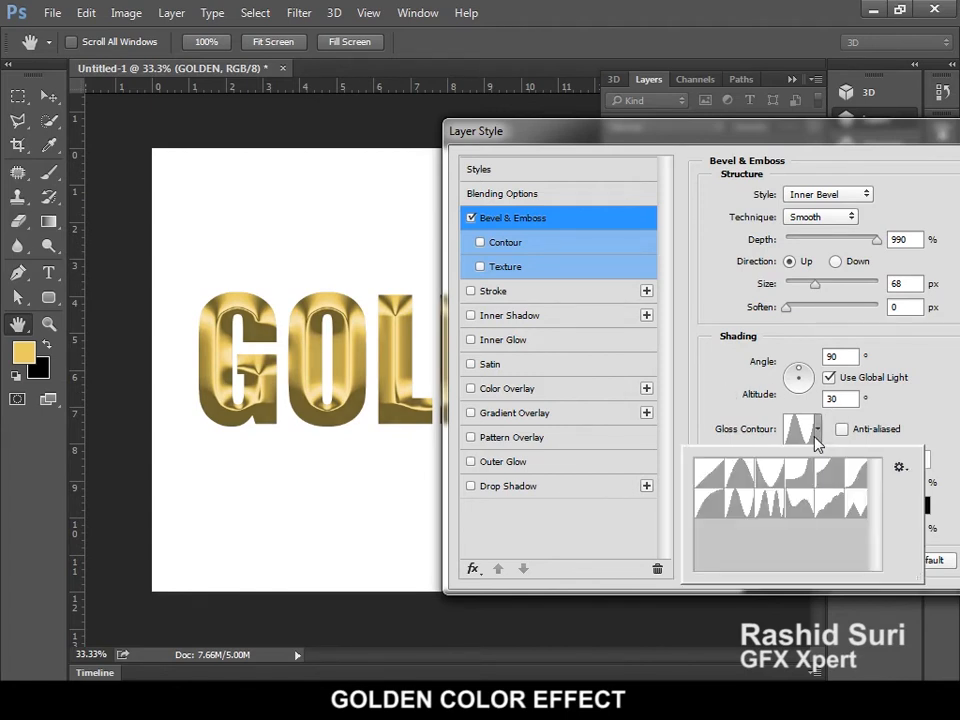
pyautogui.click(767, 502)
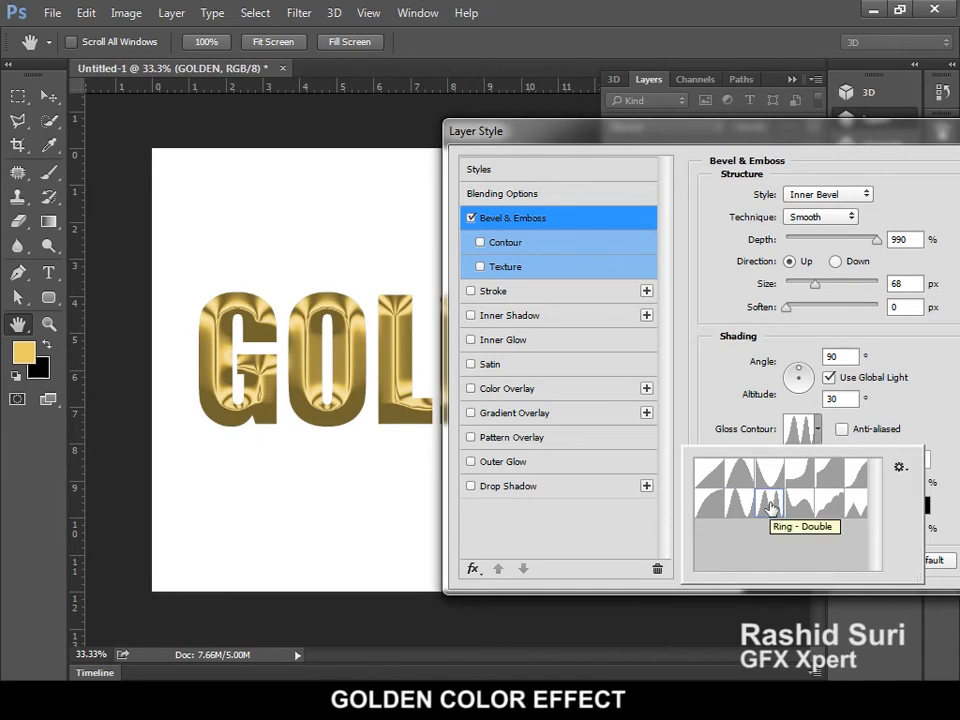
pyautogui.moveTo(914, 125); pyautogui.dragTo(582, 117)
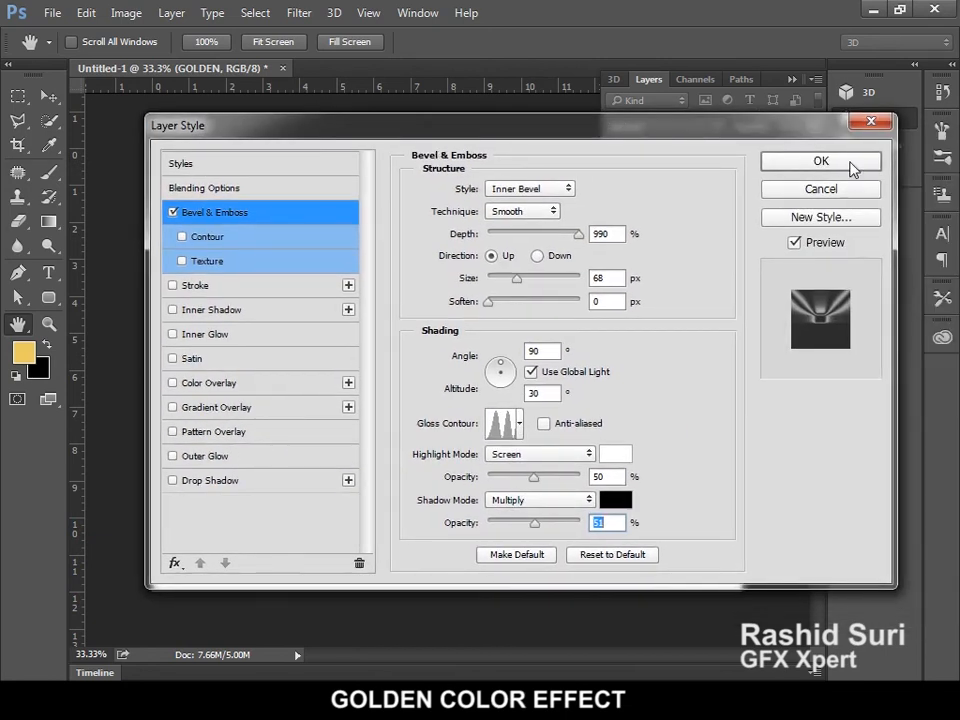
pyautogui.click(855, 167)
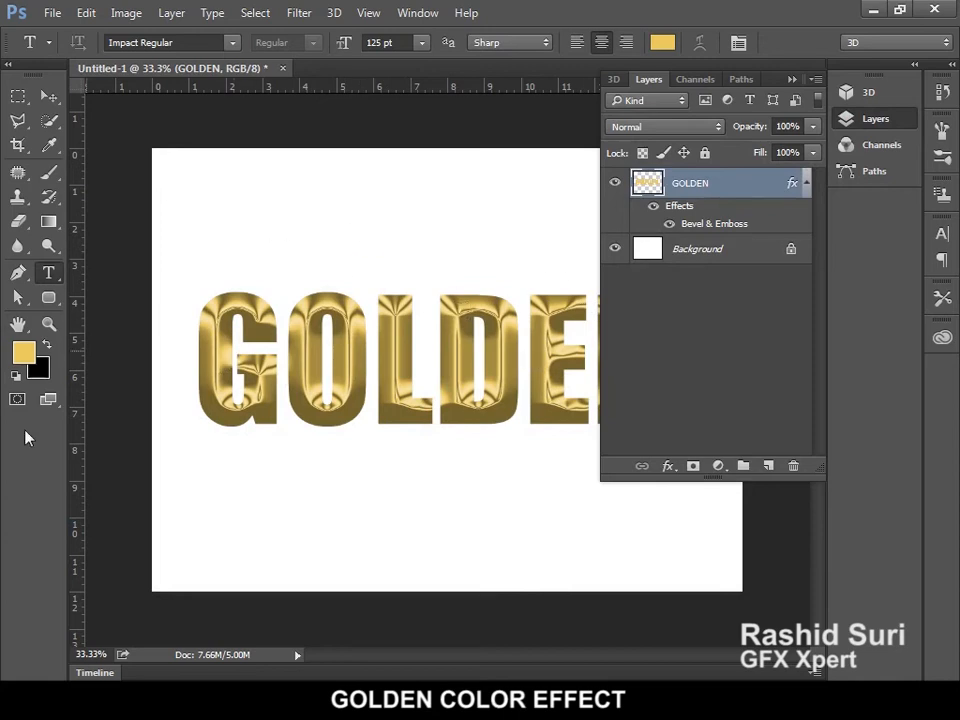
# - Reopen the GOLDEN layer's Bevel & Emboss settings, set the light altitude to 50° and apply the change
pyautogui.doubleClick(763, 179)
pyautogui.moveTo(527, 197); pyautogui.dragTo(807, 162)
pyautogui.click(572, 245)
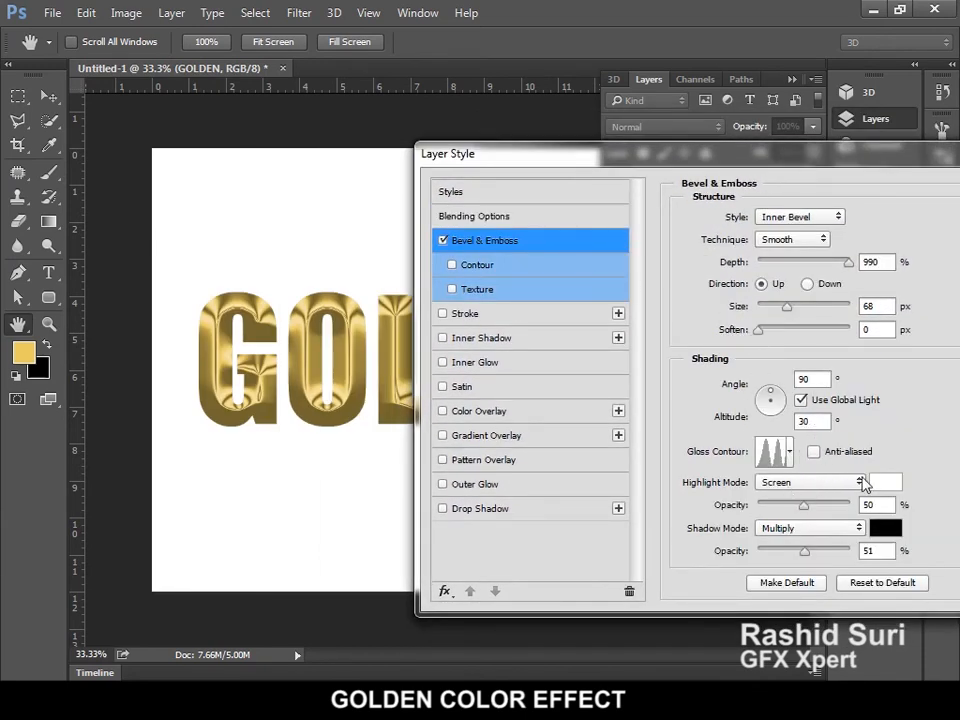
pyautogui.click(804, 421)
pyautogui.doubleClick(805, 421)
pyautogui.press('Down')
pyautogui.press('Down')
pyautogui.press('Down')
pyautogui.press('Down')
pyautogui.press('Down')
pyautogui.press('Down')
pyautogui.press('Down')
pyautogui.press('Down')
pyautogui.press('Down')
pyautogui.press('Down')
pyautogui.press('Down')
pyautogui.press('Down')
pyautogui.press('Down')
pyautogui.press('Down')
pyautogui.press('Down')
pyautogui.press('Down')
pyautogui.press('Down')
pyautogui.press('Up')
pyautogui.press('Up')
pyautogui.press('Up')
pyautogui.press('Up')
pyautogui.press('Up')
pyautogui.press('Up')
pyautogui.press('Up')
pyautogui.press('Up')
pyautogui.press('Up')
pyautogui.press('Up')
pyautogui.press('Up')
pyautogui.press('Up')
pyautogui.press('Up')
pyautogui.press('Up')
pyautogui.press('Up')
pyautogui.press('Up')
pyautogui.press('Up')
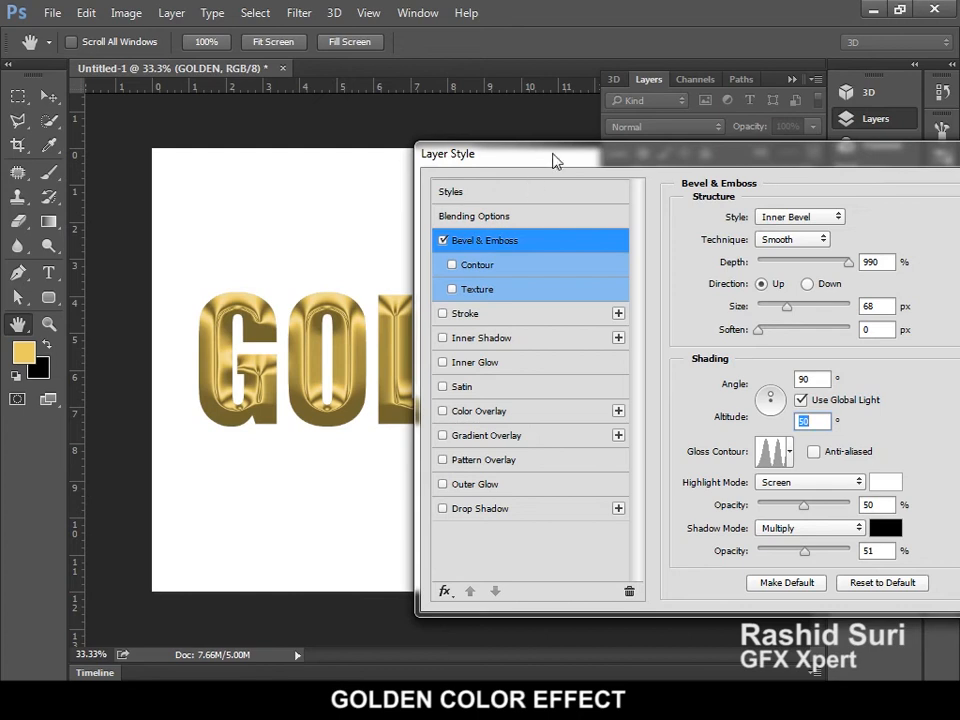
pyautogui.moveTo(553, 159); pyautogui.dragTo(366, 244)
pyautogui.click(855, 272)
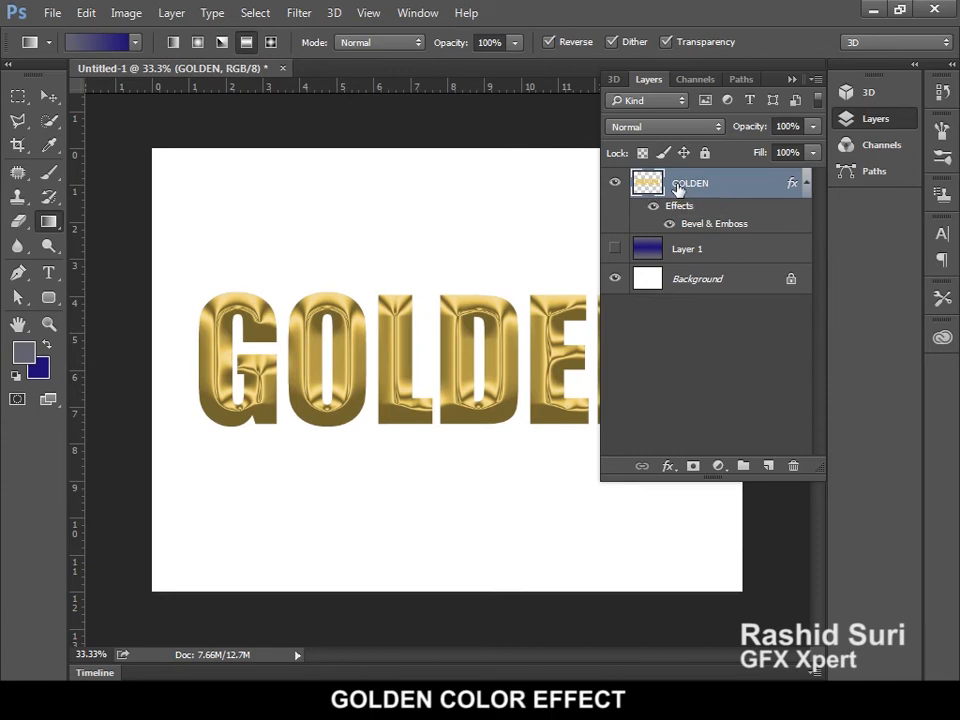
# - Duplicate the GOLDEN layer and rasterize the layer style of the copy
pyautogui.hotkey('ctrl', 'j')
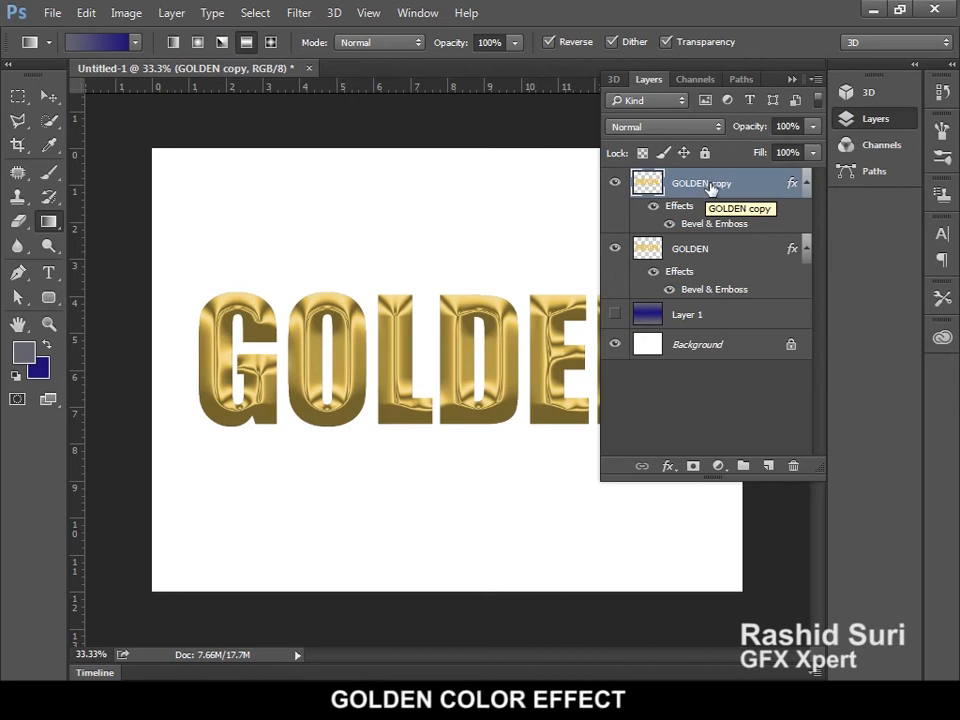
pyautogui.rightClick(716, 191)
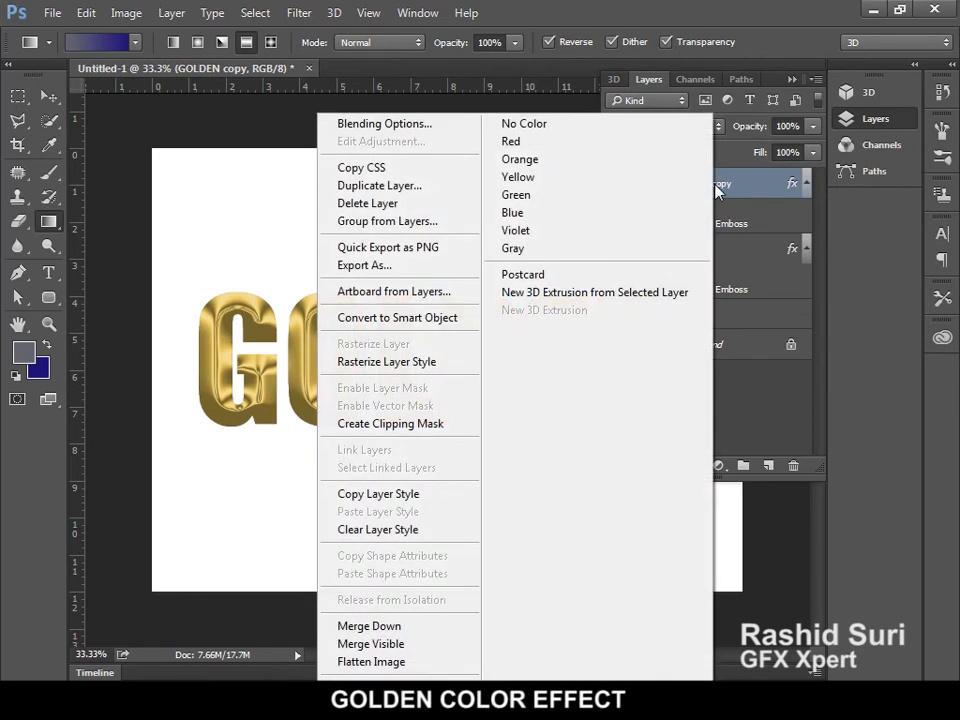
pyautogui.click(430, 364)
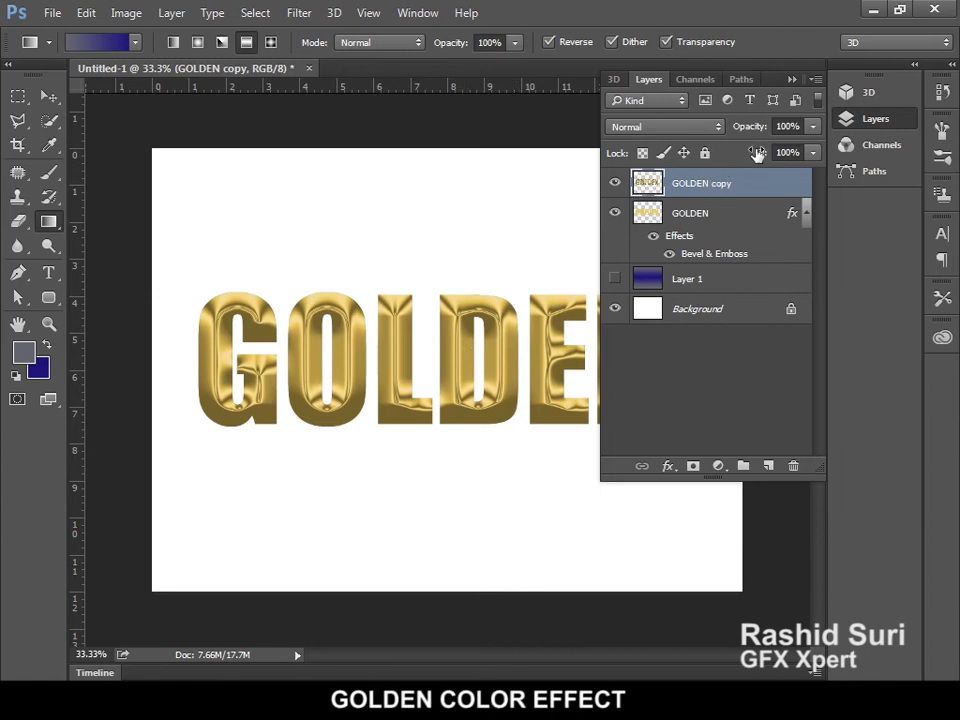
# - Add a Bevel & Emboss effect to the GOLDEN copy layer with depth 786% and size 57 px
pyautogui.click(667, 467)
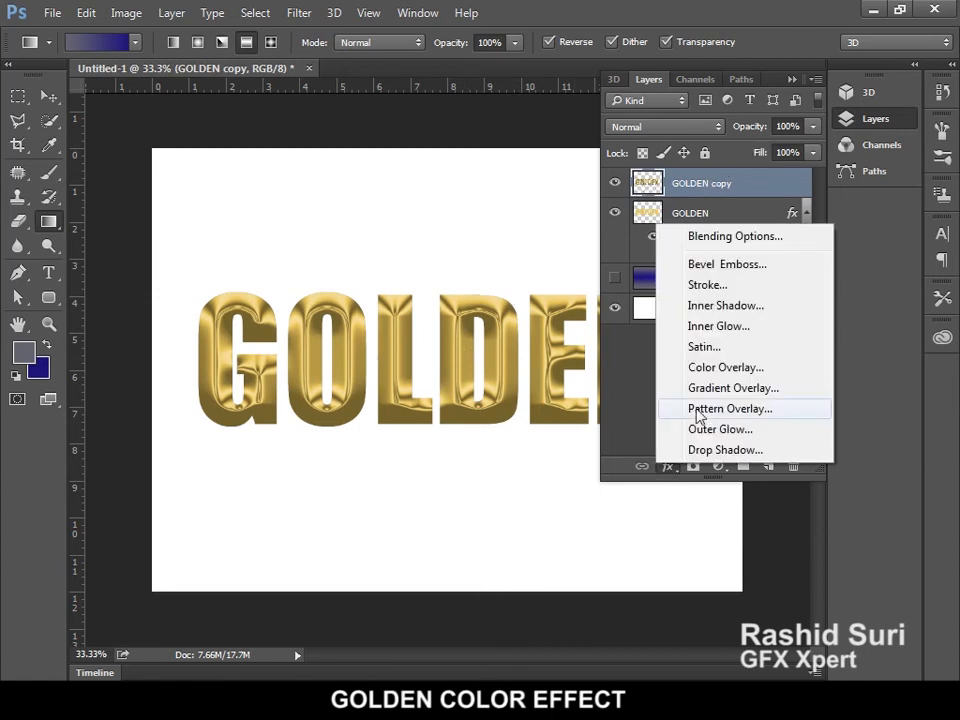
pyautogui.click(727, 265)
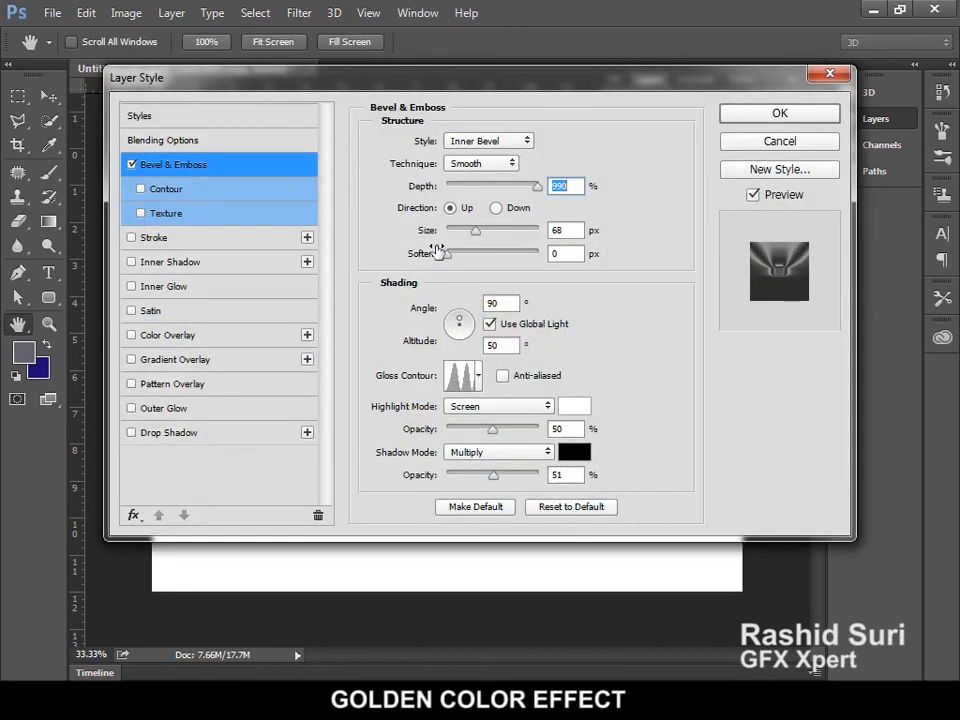
pyautogui.moveTo(457, 78); pyautogui.dragTo(757, 115)
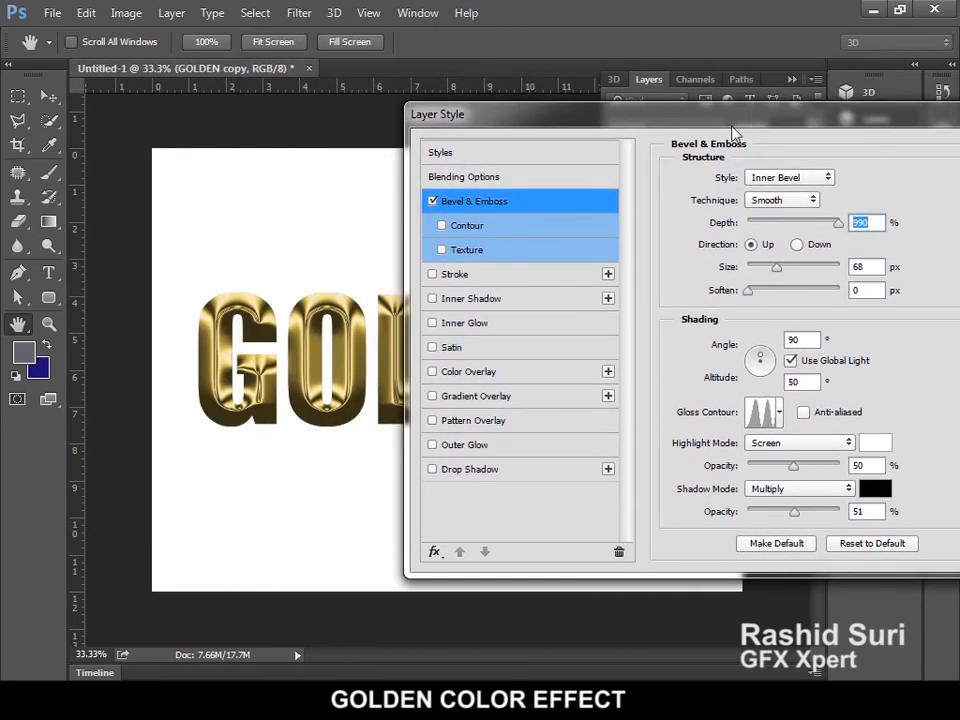
pyautogui.moveTo(841, 230); pyautogui.dragTo(819, 230)
pyautogui.moveTo(776, 270); pyautogui.dragTo(774, 273)
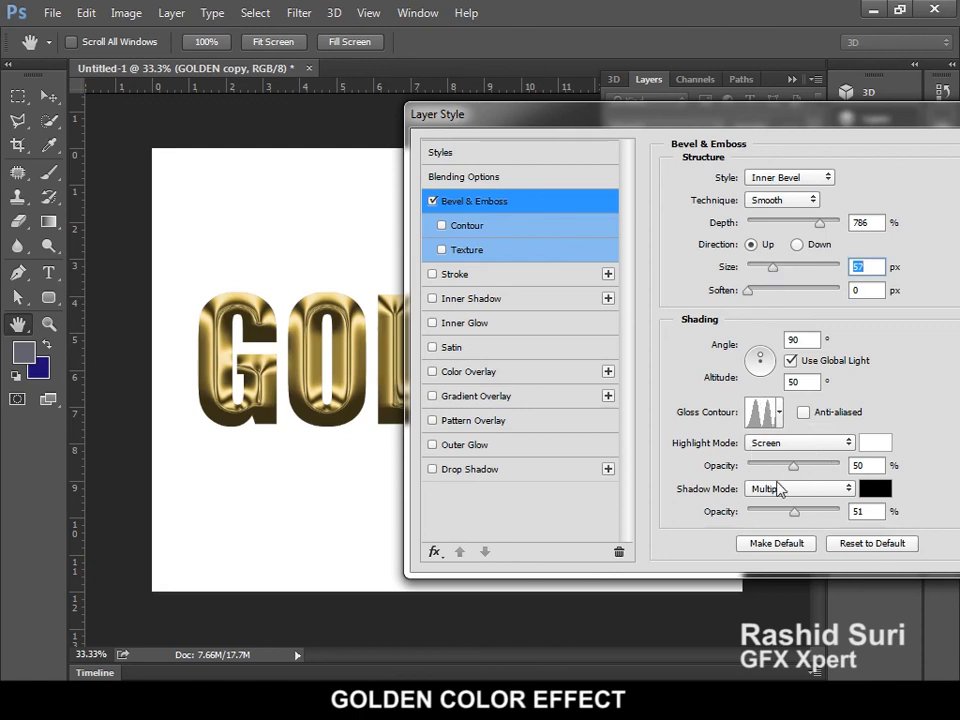
# - Set the copy's bevel highlight opacity to 58%, reduce its shadow opacity and apply the layer style
pyautogui.moveTo(793, 468)
pyautogui.mouseDown()
pyautogui.moveTo(777, 468)
pyautogui.moveTo(823, 466)
pyautogui.moveTo(804, 470)
pyautogui.mouseUp()
pyautogui.moveTo(797, 514)
pyautogui.mouseDown()
pyautogui.moveTo(818, 515)
pyautogui.moveTo(785, 518)
pyautogui.mouseUp()
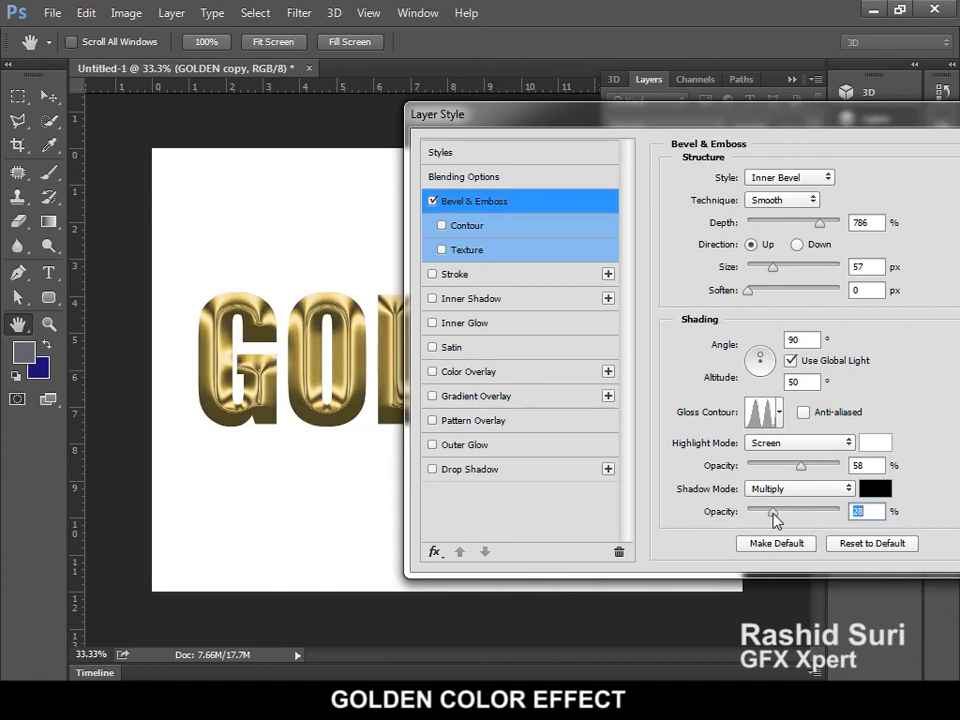
pyautogui.moveTo(773, 517); pyautogui.dragTo(779, 519)
pyautogui.moveTo(830, 118); pyautogui.dragTo(682, 109)
pyautogui.click(930, 144)
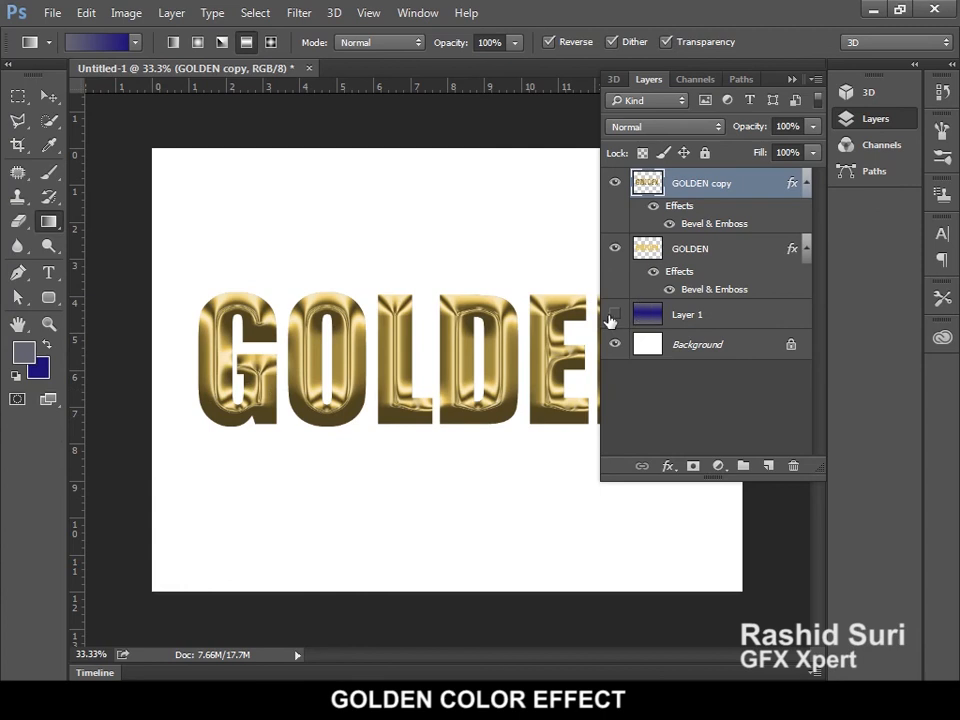
# - Show the blue gradient Layer 1 behind the lettering and uncover the whole artwork
pyautogui.click(613, 315)
pyautogui.hotkey('ctrl', '-')
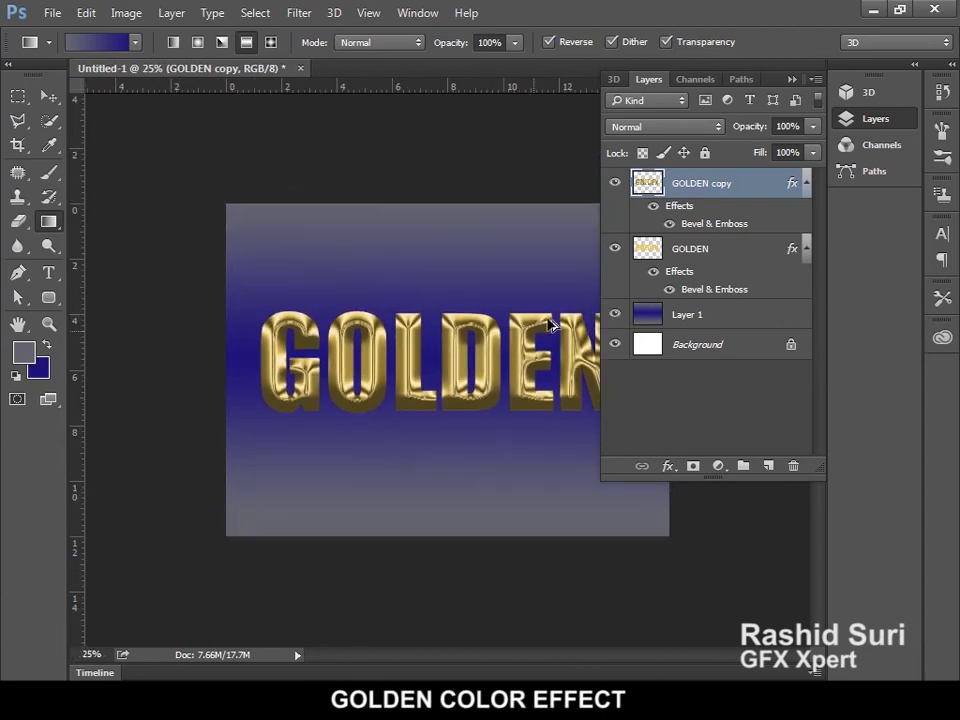
pyautogui.click(792, 79)
pyautogui.hotkey('ctrl', '+')
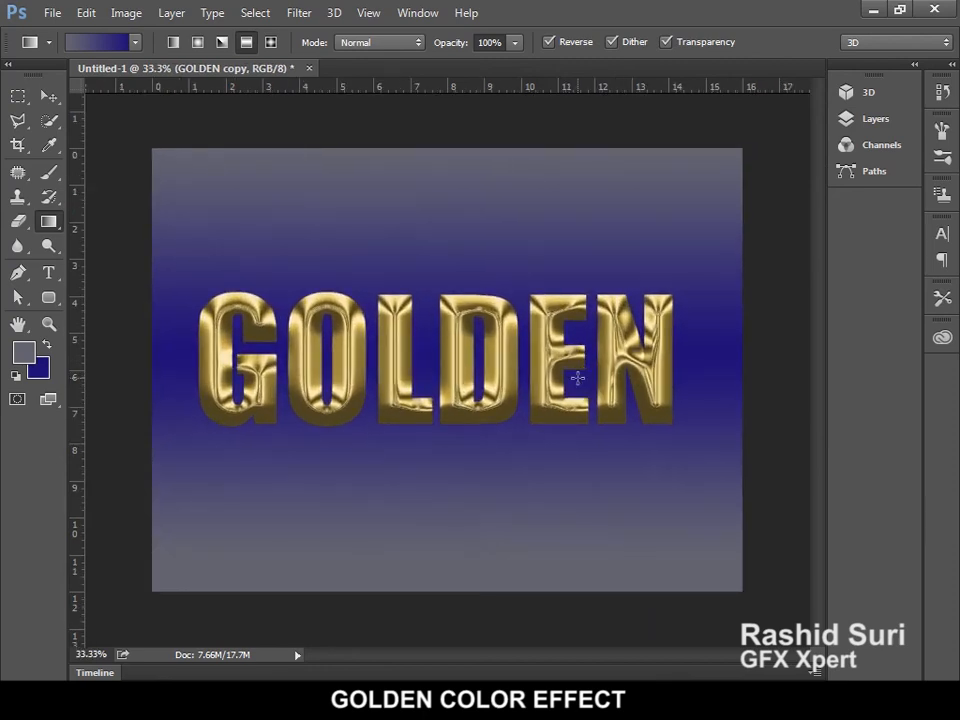